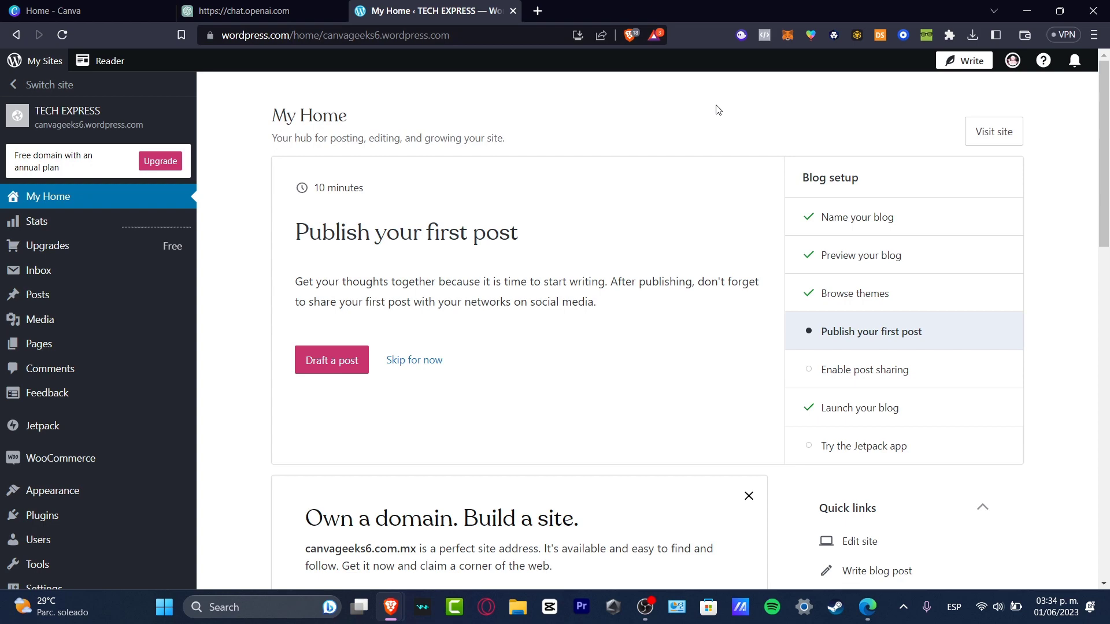
- Start adding a new site and search for a domain with the keyword honestrockblogs
click(52, 93)
click(147, 578)
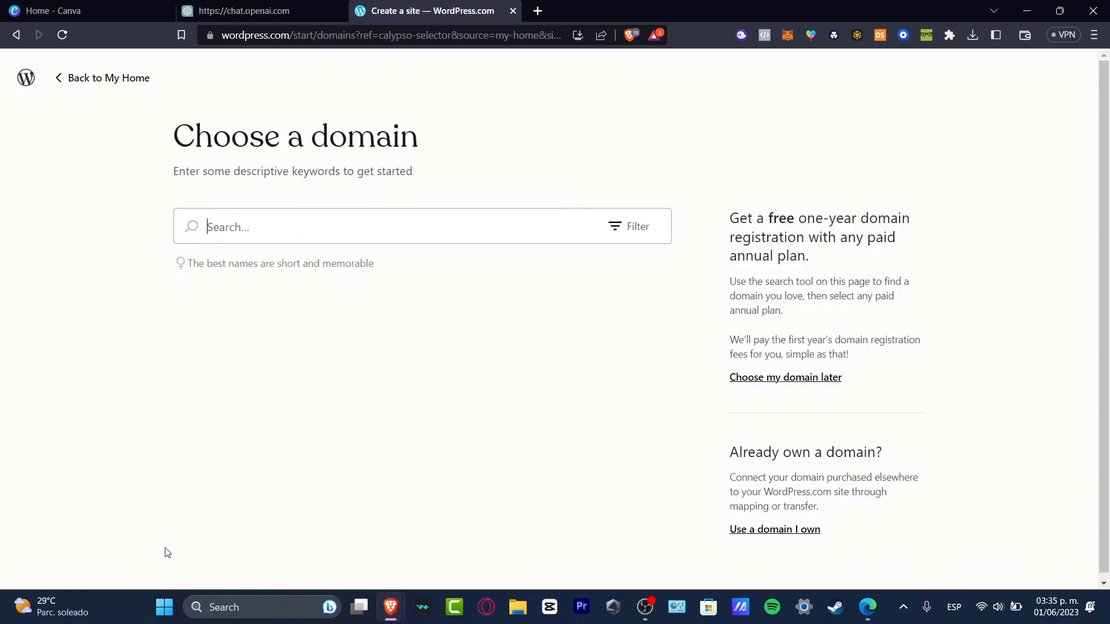
click(355, 234)
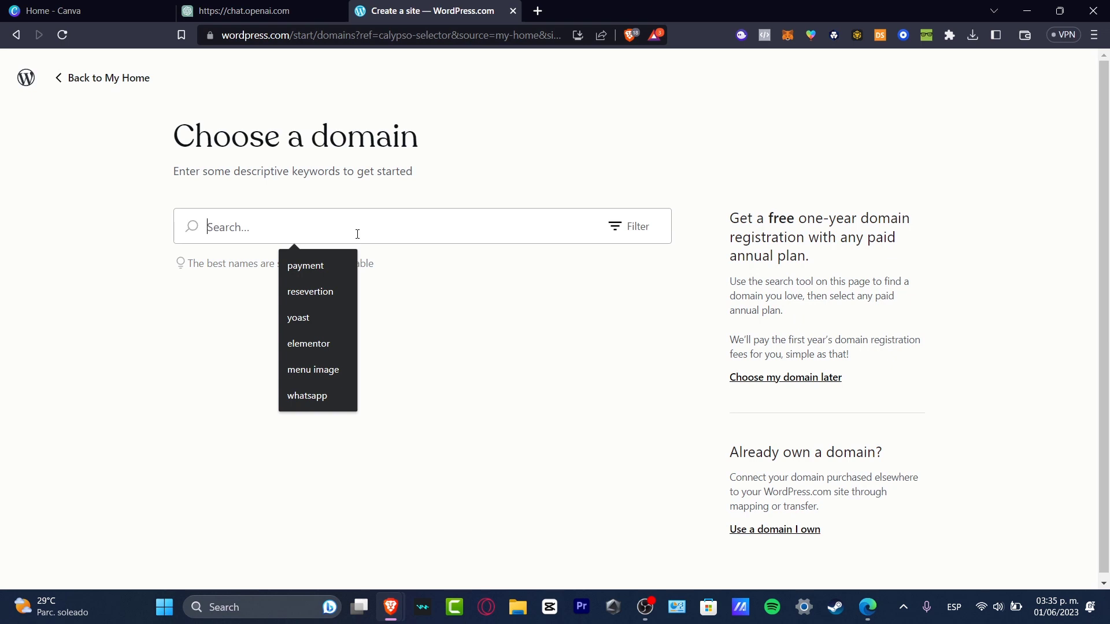
text(honestyro)
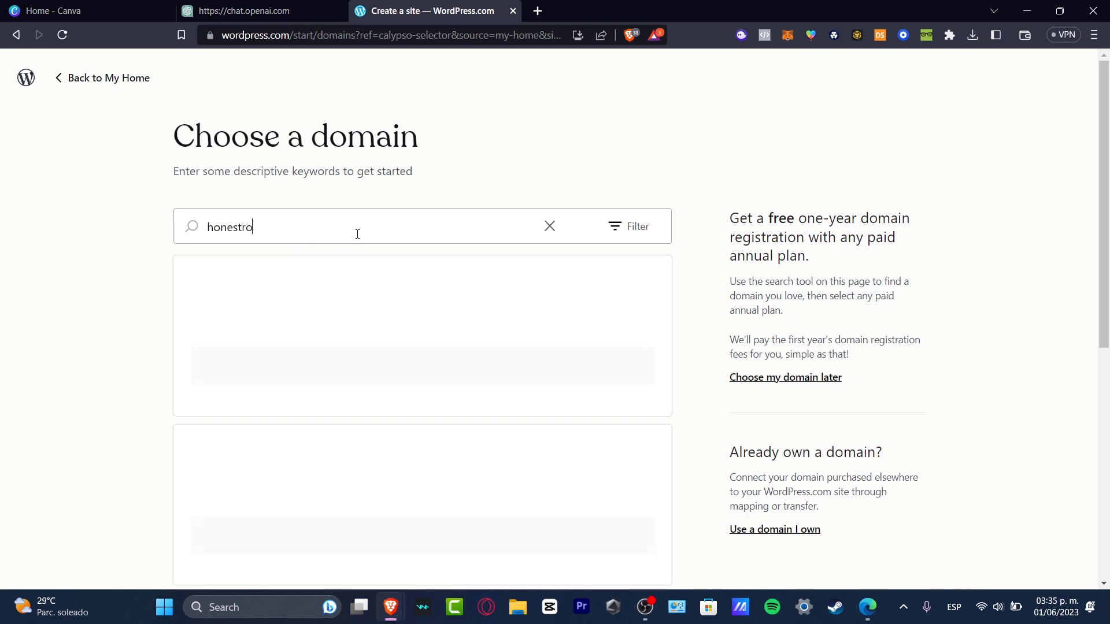
text(cklblogs)
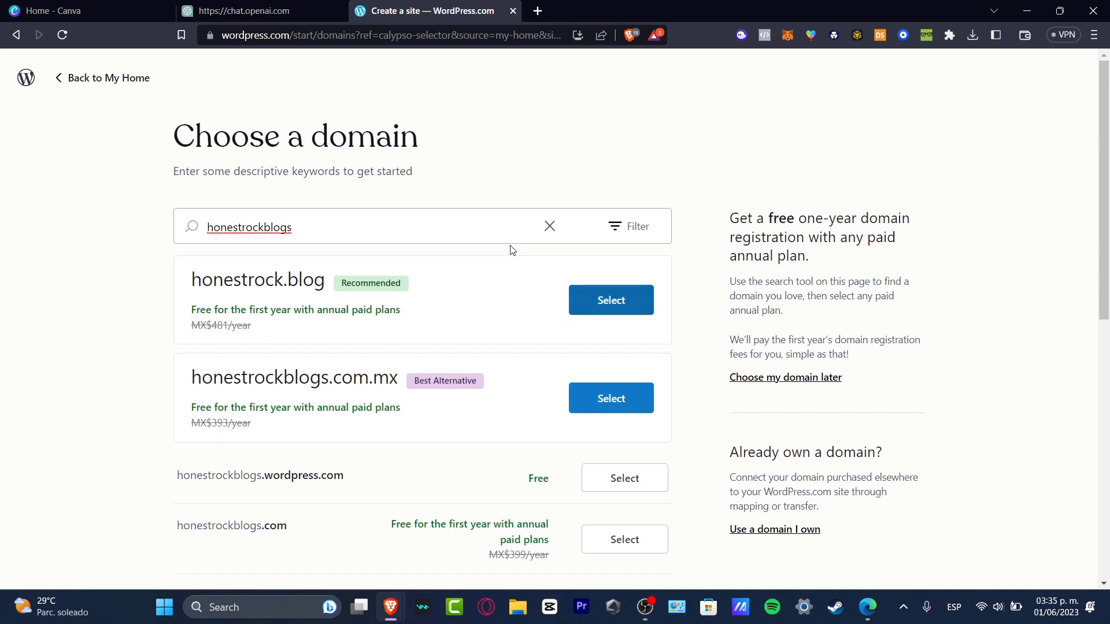
- Choose the free honestrockblogs.wordpress.com domain
scroll(487, 235, down, 4)
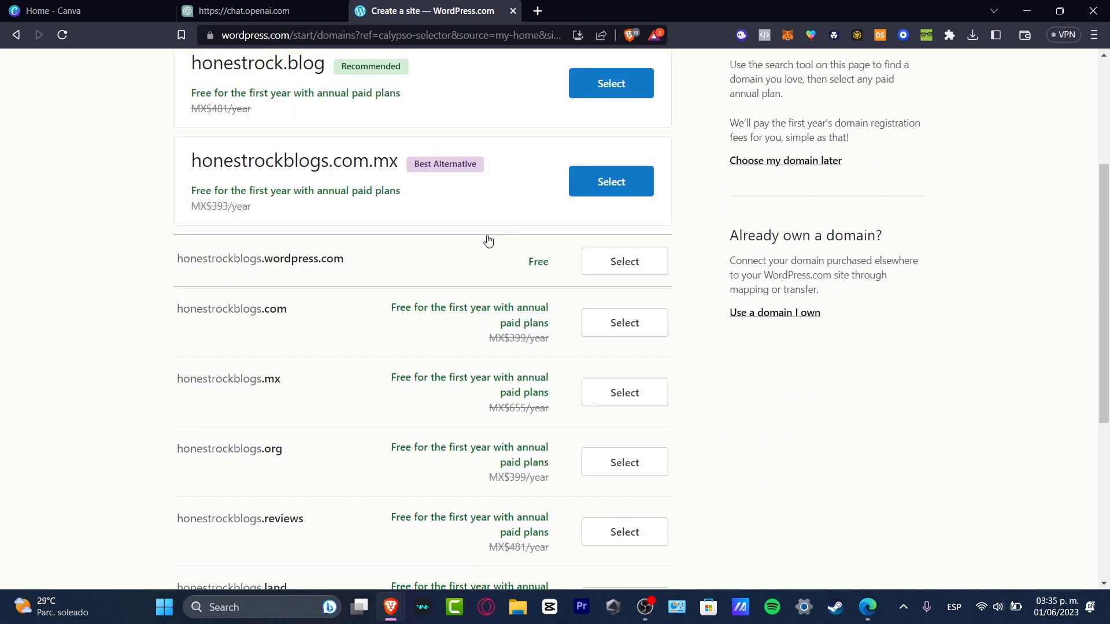
scroll(775, 254, up, 4)
scroll(775, 250, down, 4)
click(618, 263)
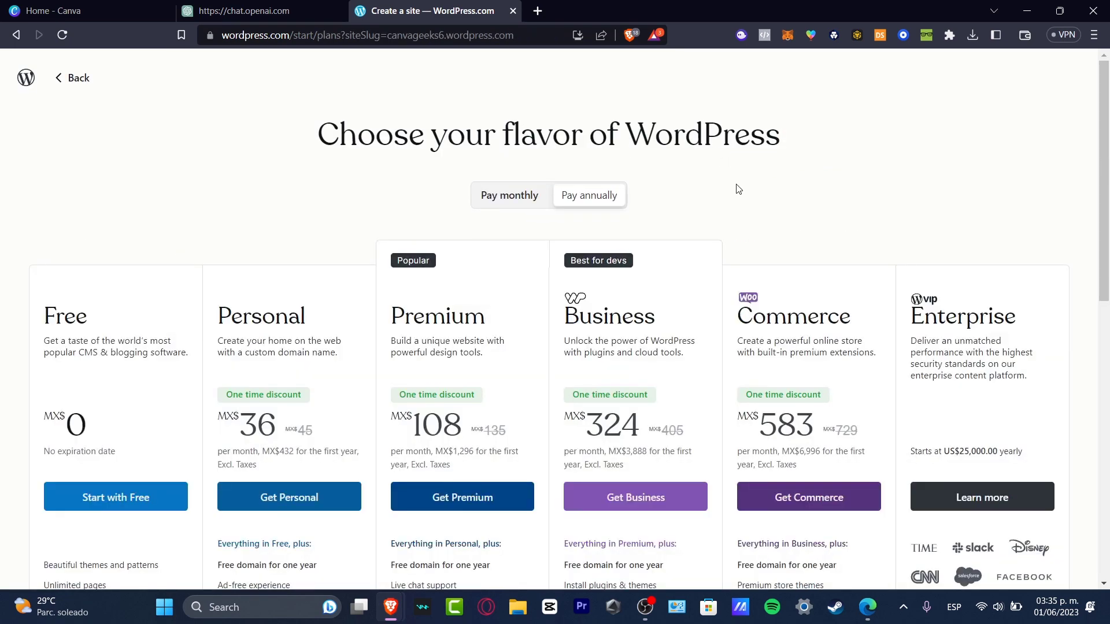
- Pick the Free plan and select Write & Publish as the site goal
scroll(738, 190, down, 4)
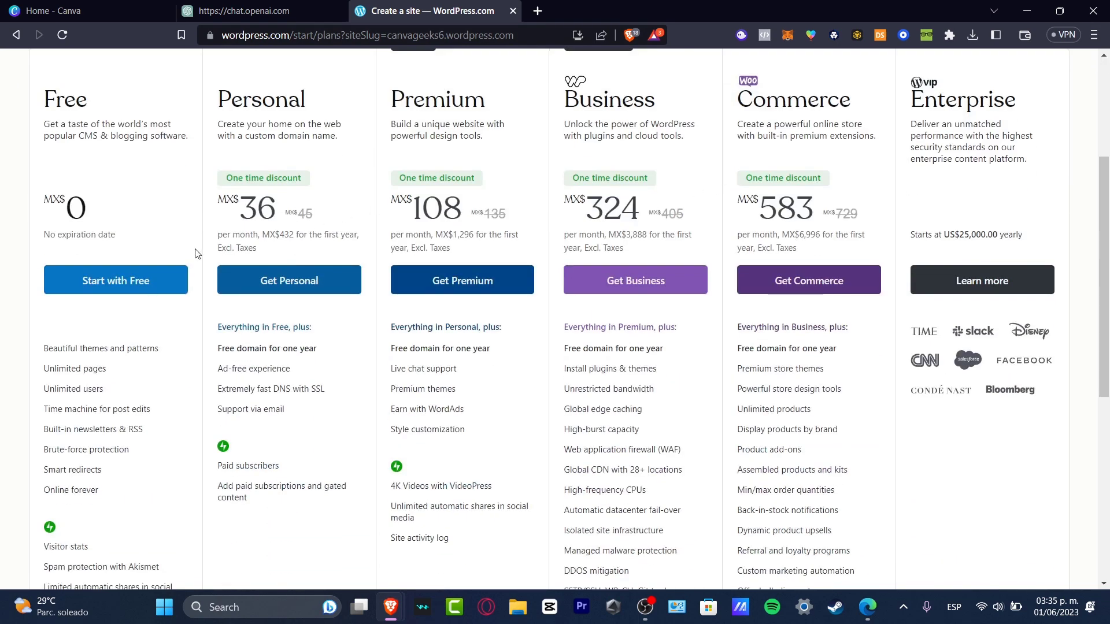
click(127, 287)
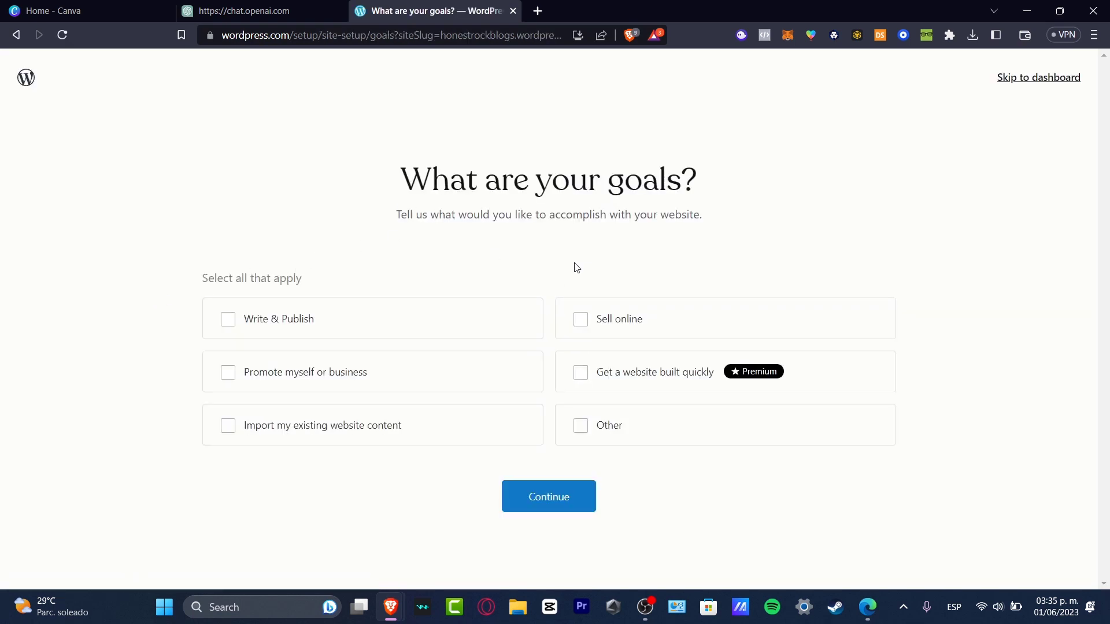
click(305, 312)
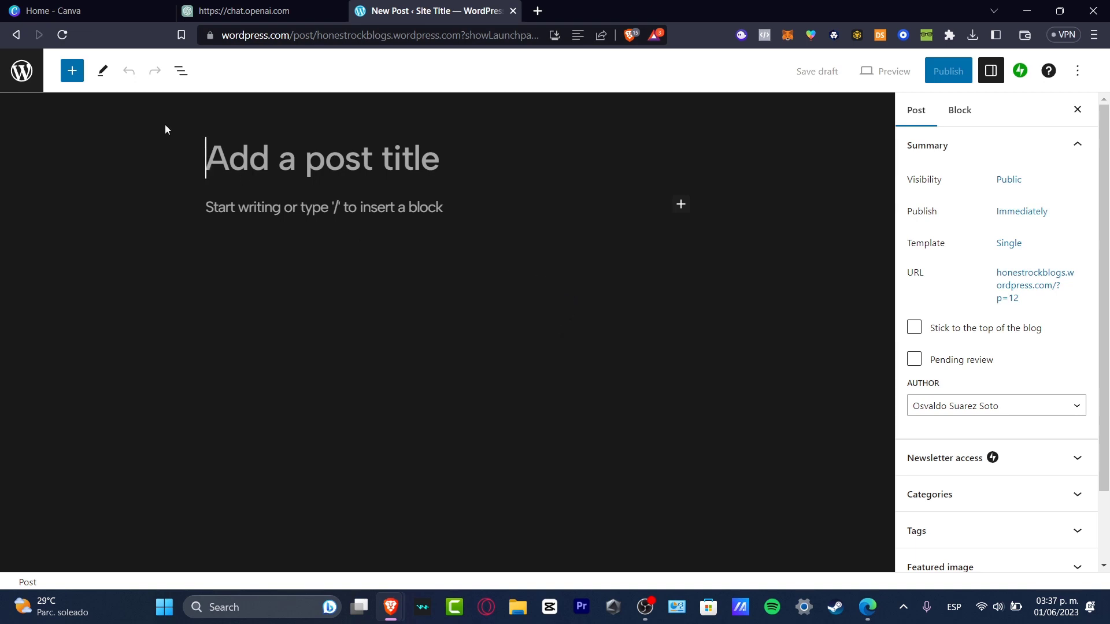
- Insert an AI Assistant (Experimental) block into the new post and focus its prompt field
click(74, 71)
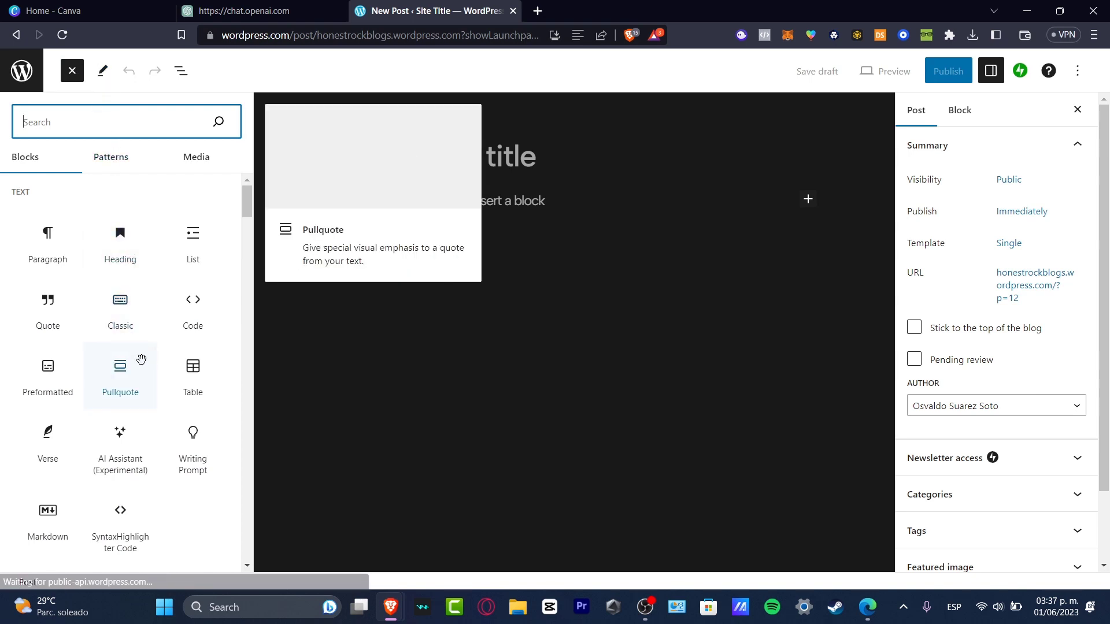
click(129, 474)
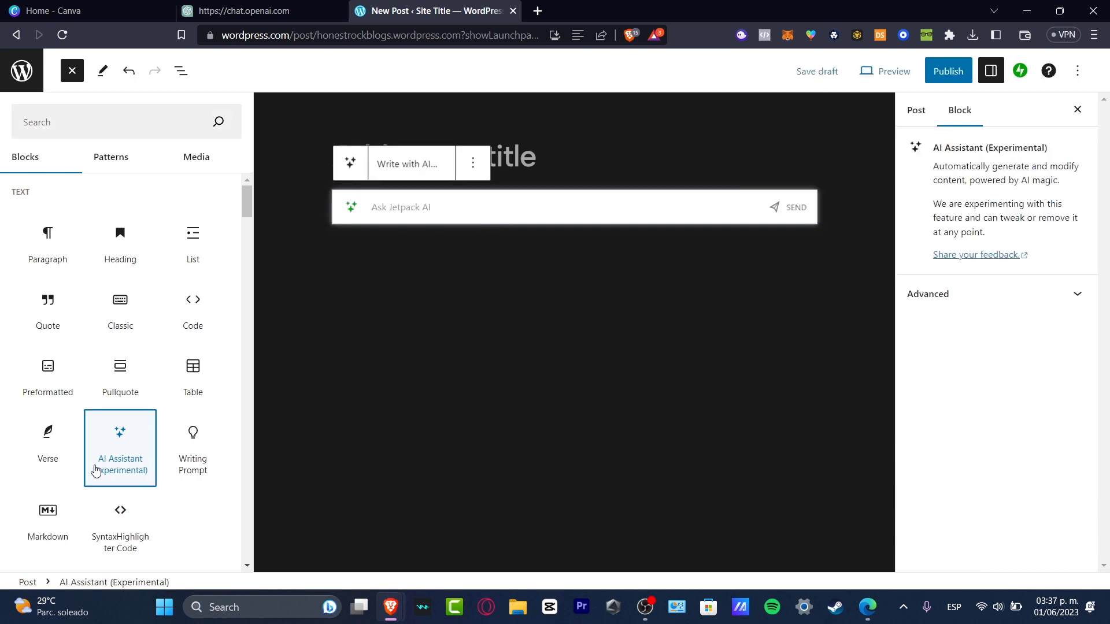
click(426, 208)
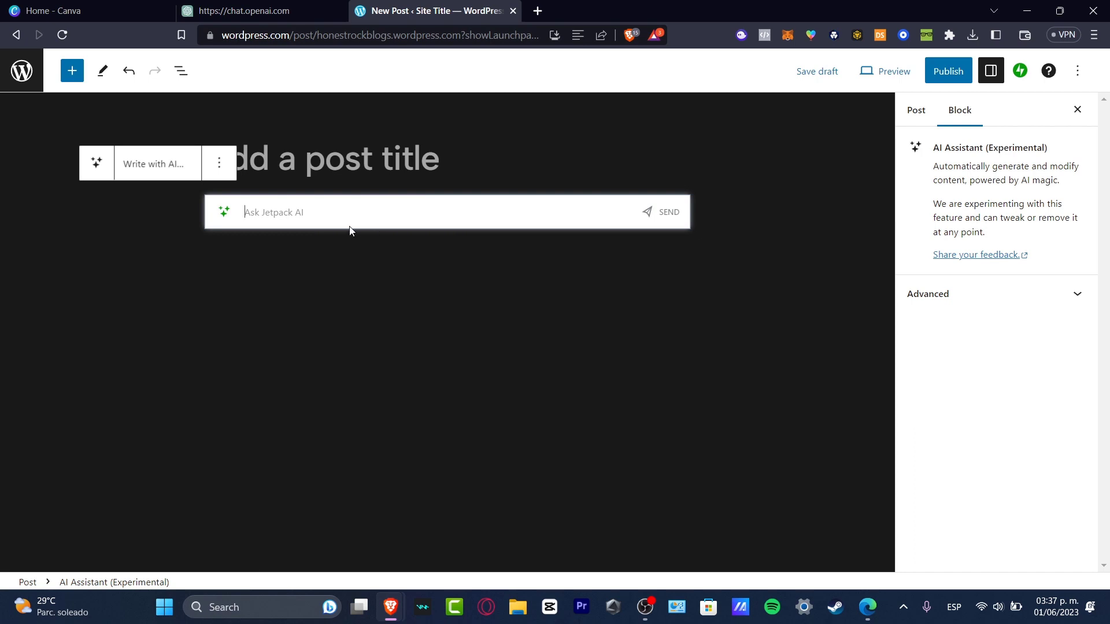
- Ask the AI assistant to "Add first design of my blog about alternative rock music" and send it
text(Add)
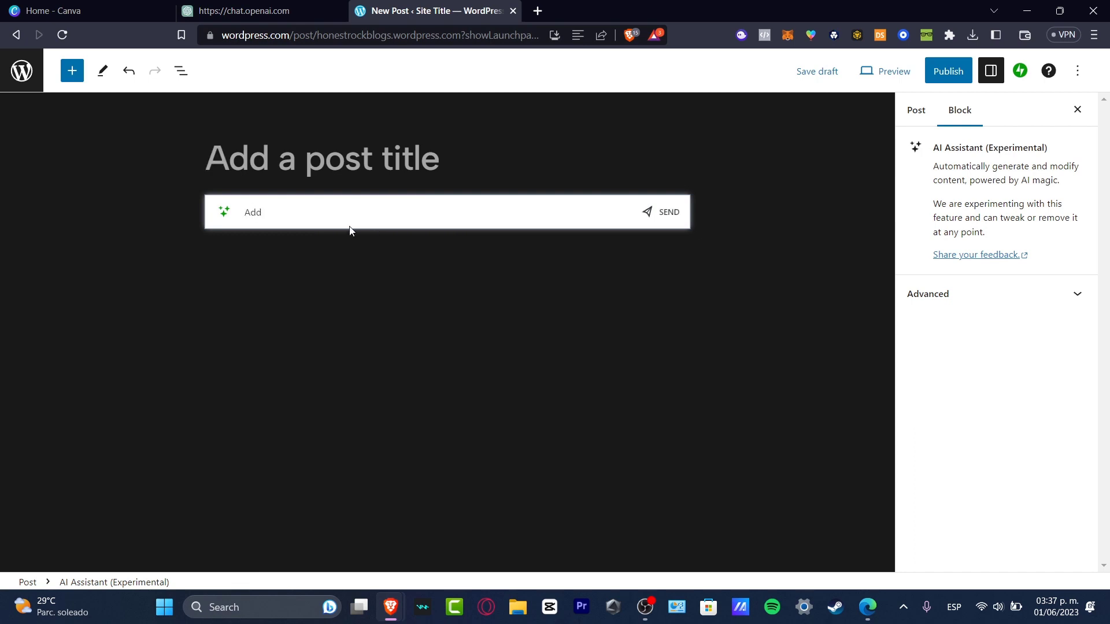
text( a)
key(BackSpace)
text(first design of my page)
key(BackSpace)
key(BackSpace)
key(BackSpace)
key(BackSpace)
text(blog about alternative mus)
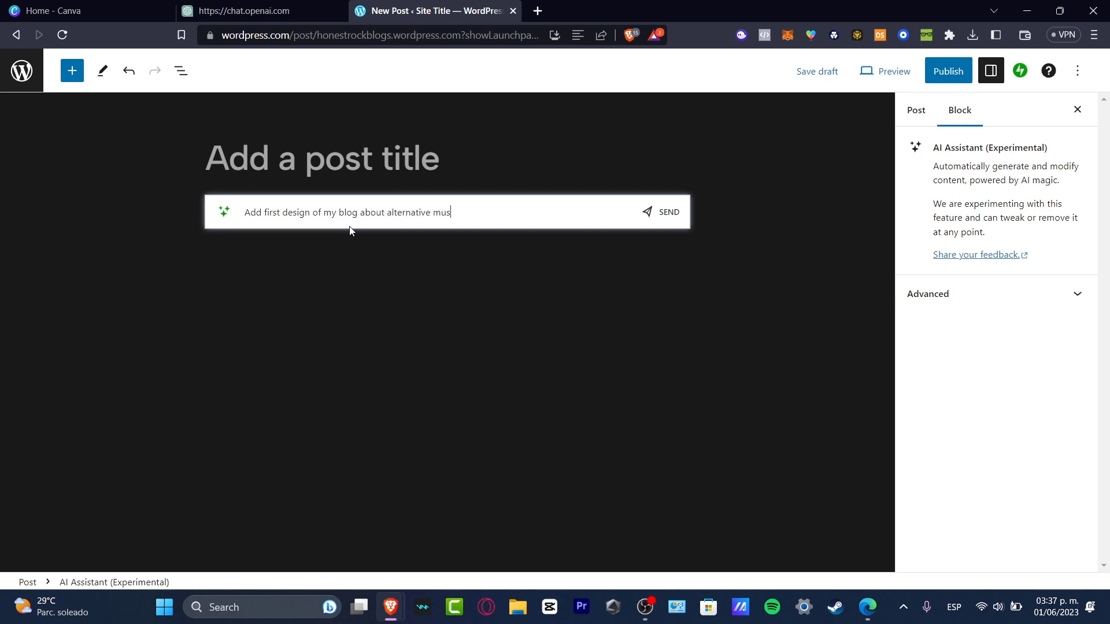
key(BackSpace)
key(BackSpace)
text(rock music)
click(650, 215)
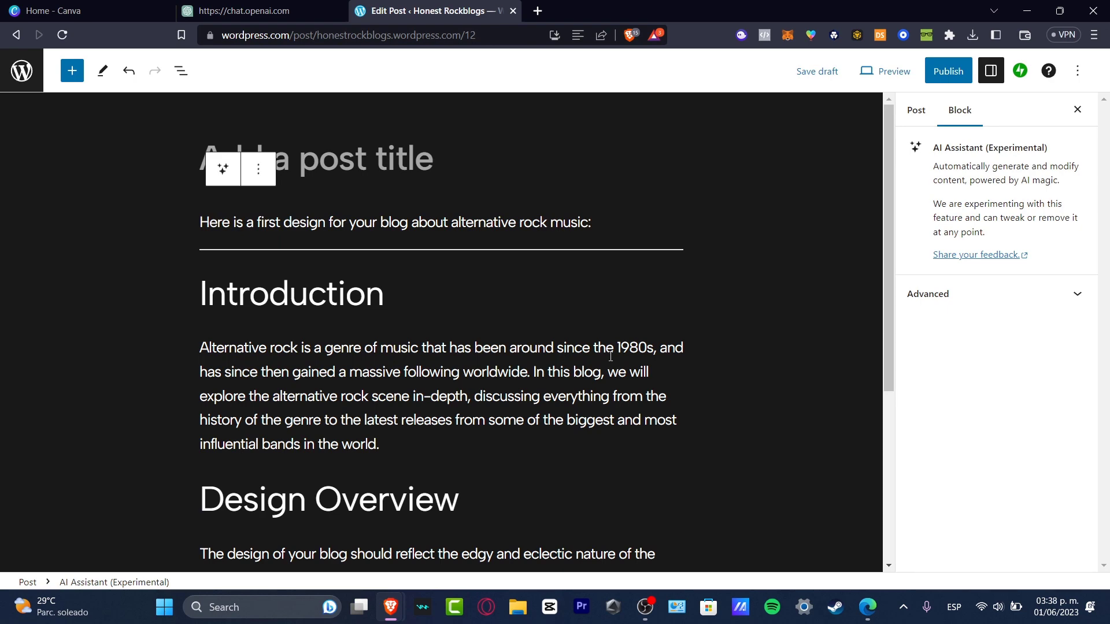
- Extend the AI prompt to also request a few images and links to some popular alternative music, then resend it
scroll(609, 356, down, 4)
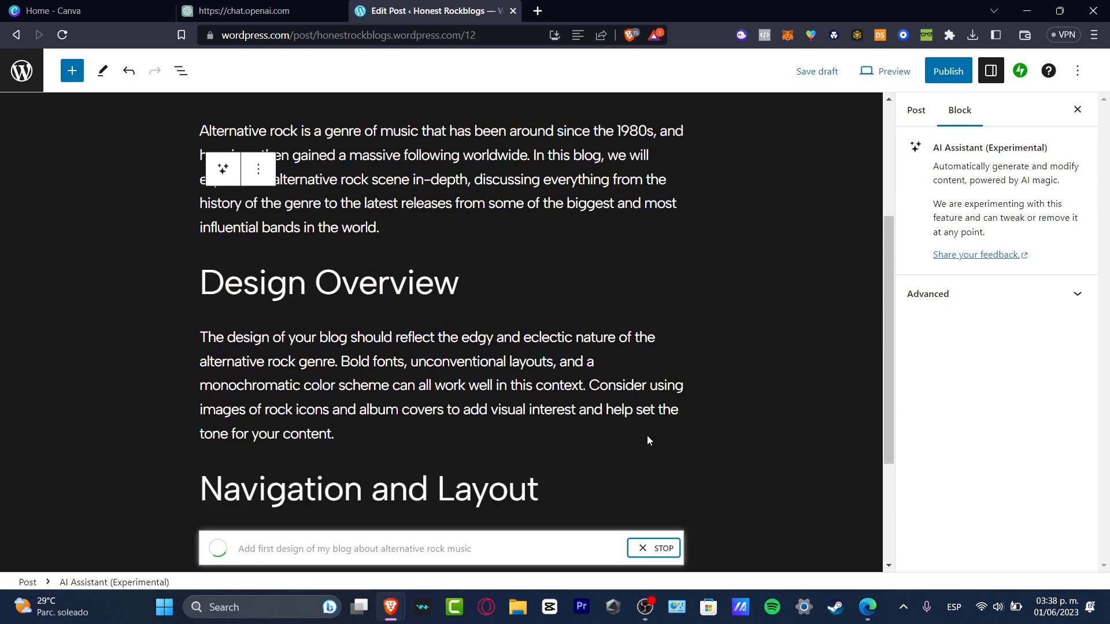
scroll(584, 425, down, 4)
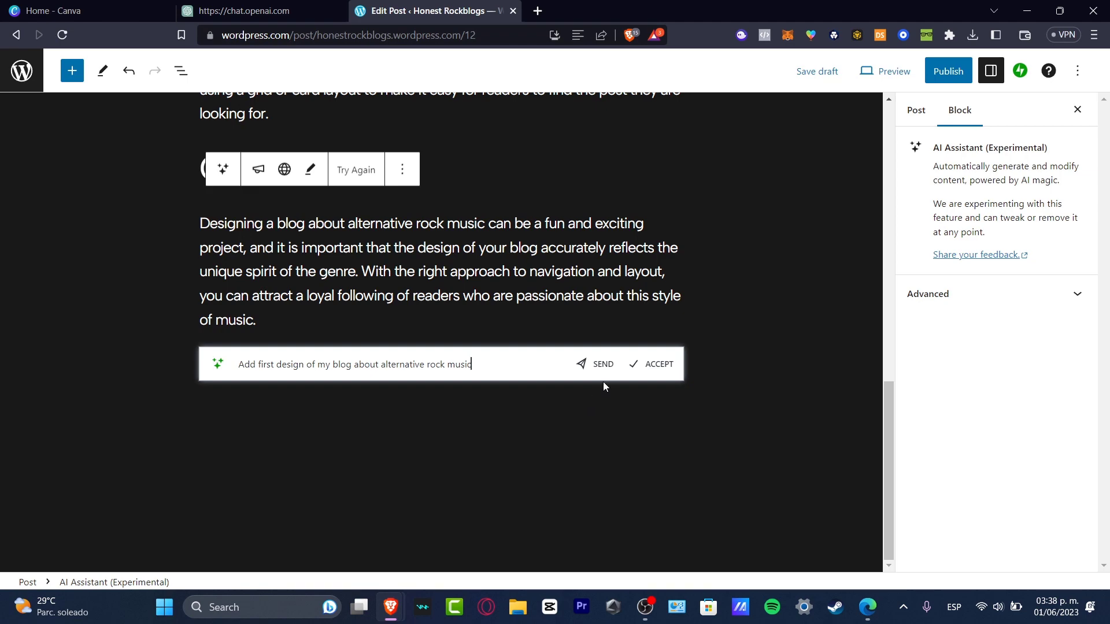
scroll(557, 280, up, 3)
scroll(556, 279, down, 3)
click(518, 364)
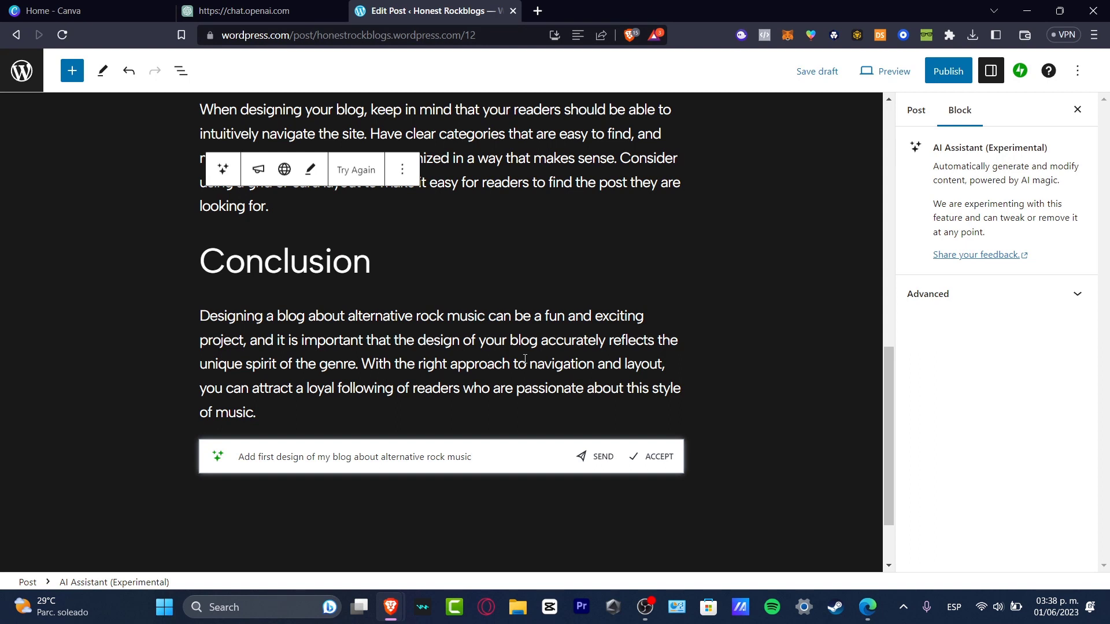
text(, add a few)
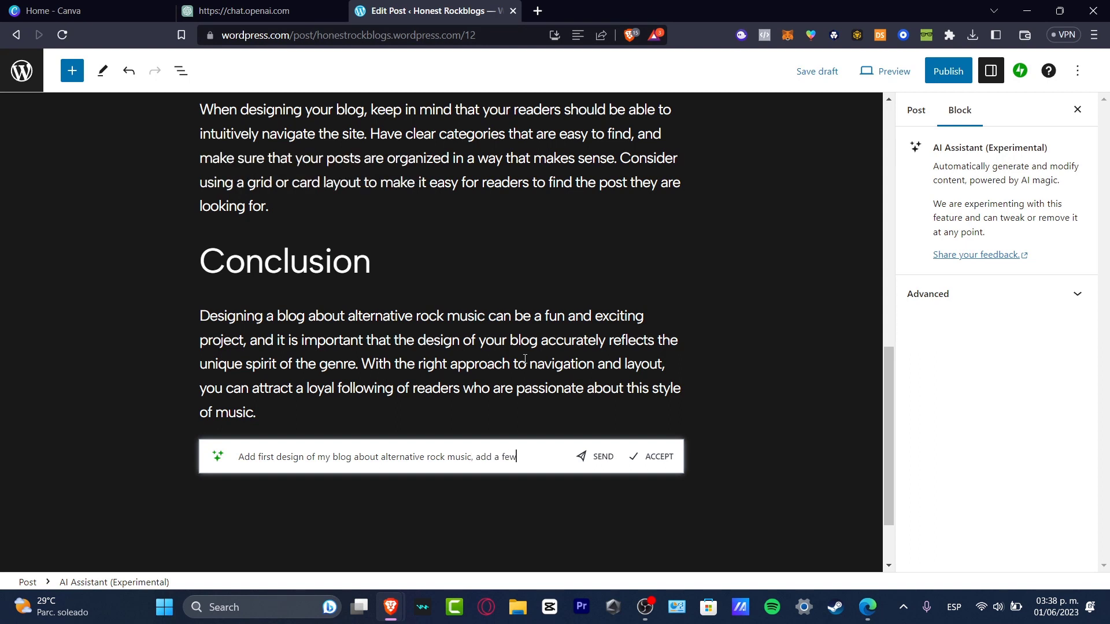
text( images and )
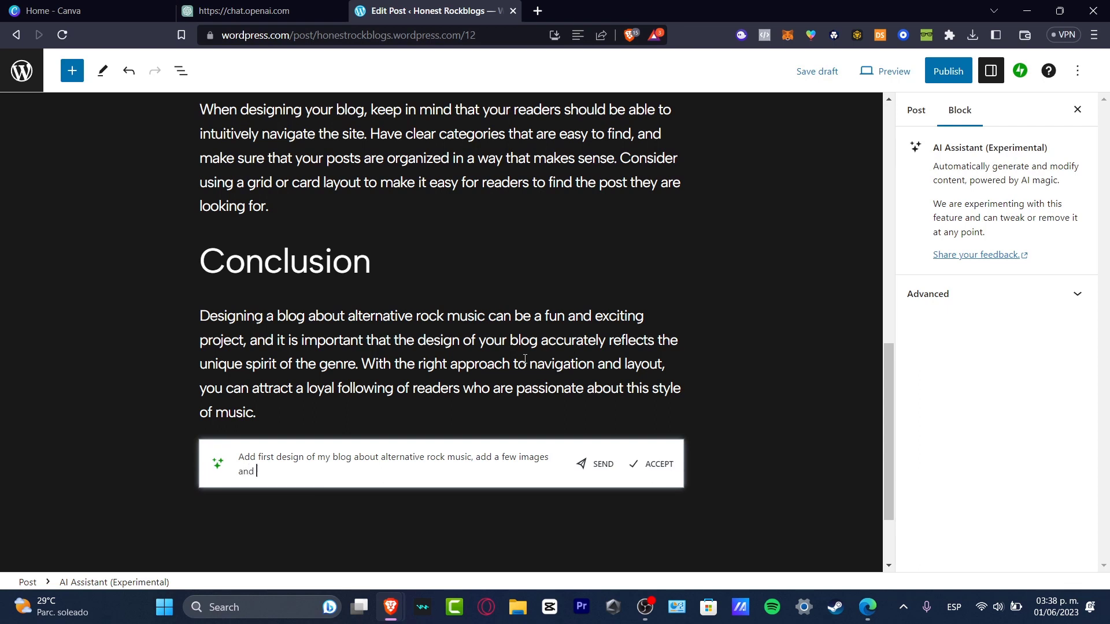
text(links to some popular musi)
key(BackSpace)
key(BackSpace)
key(BackSpace)
key(BackSpace)
text(alternative rock music)
key(Return)
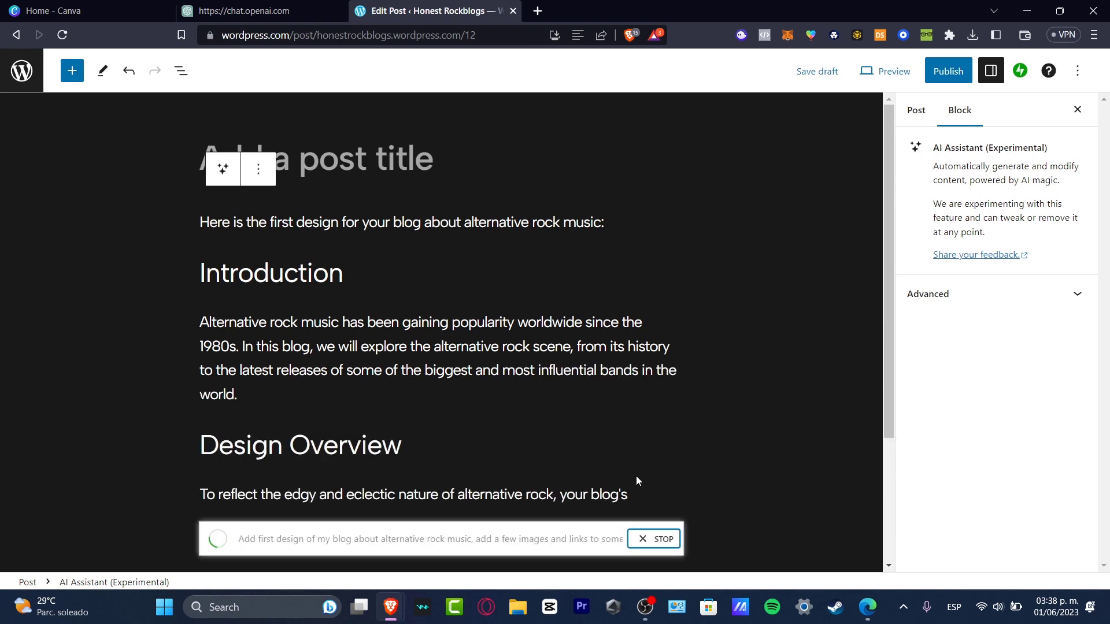
- Accept the regenerated AI content into the post
scroll(616, 380, down, 3)
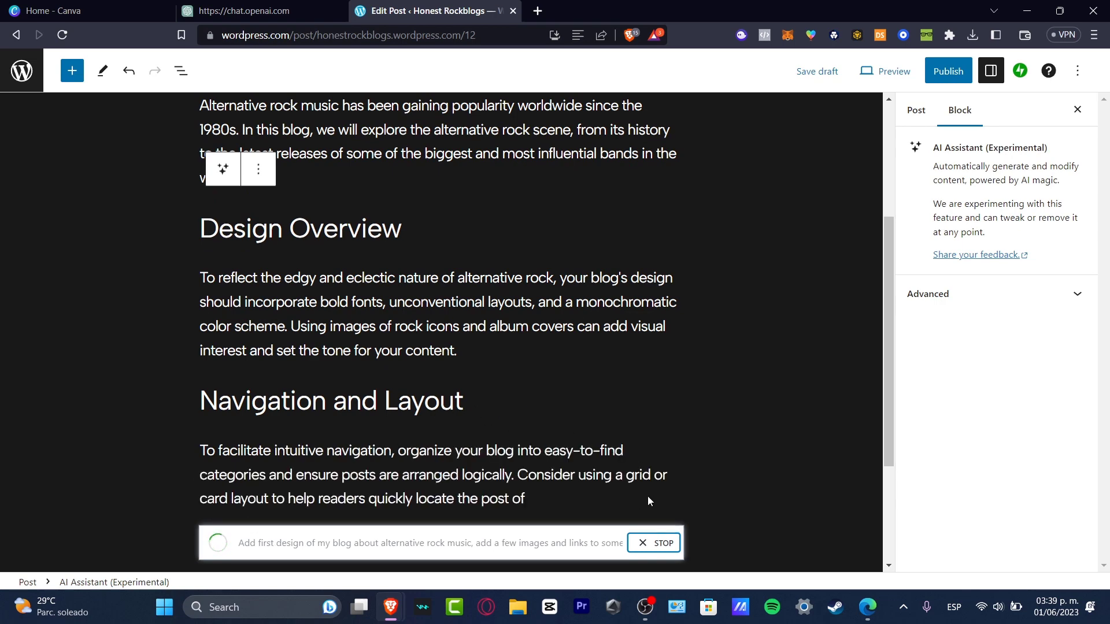
scroll(644, 495, down, 3)
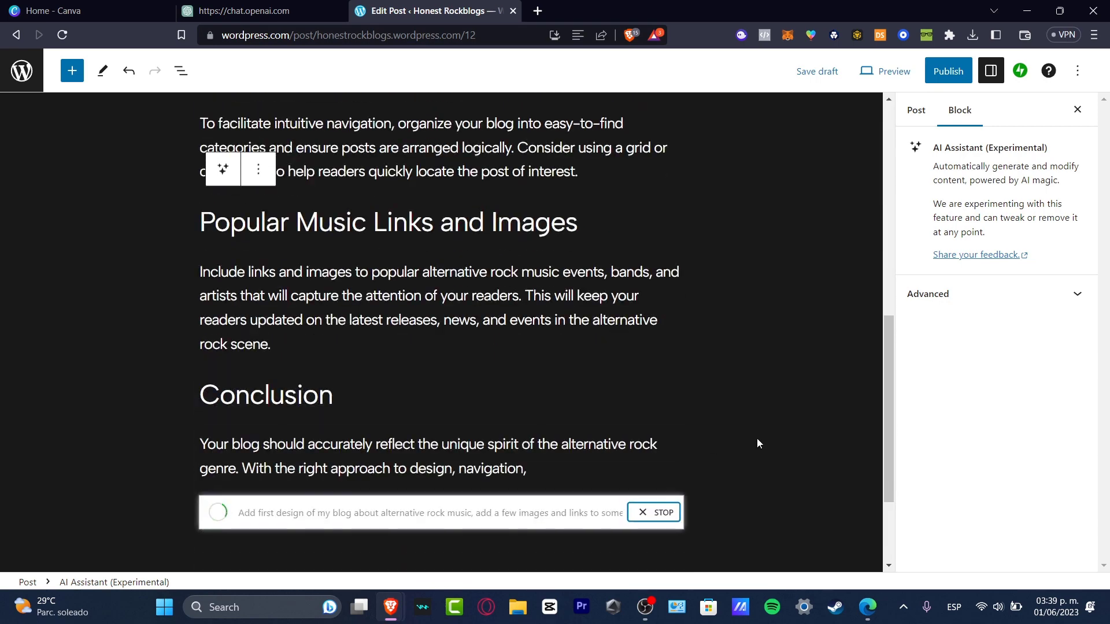
scroll(729, 425, down, 3)
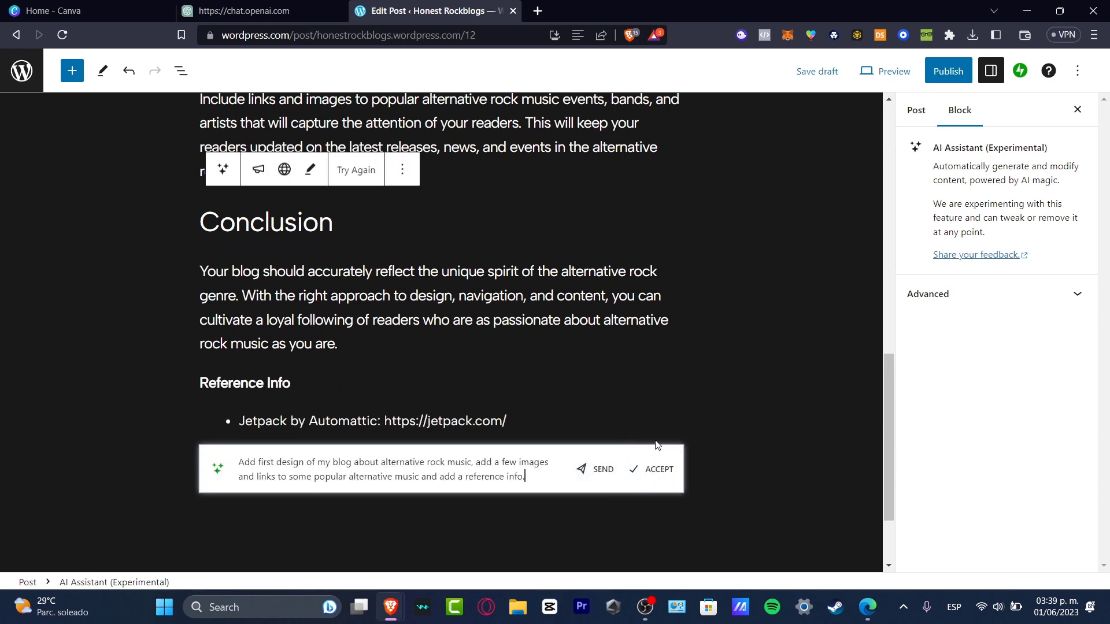
click(670, 474)
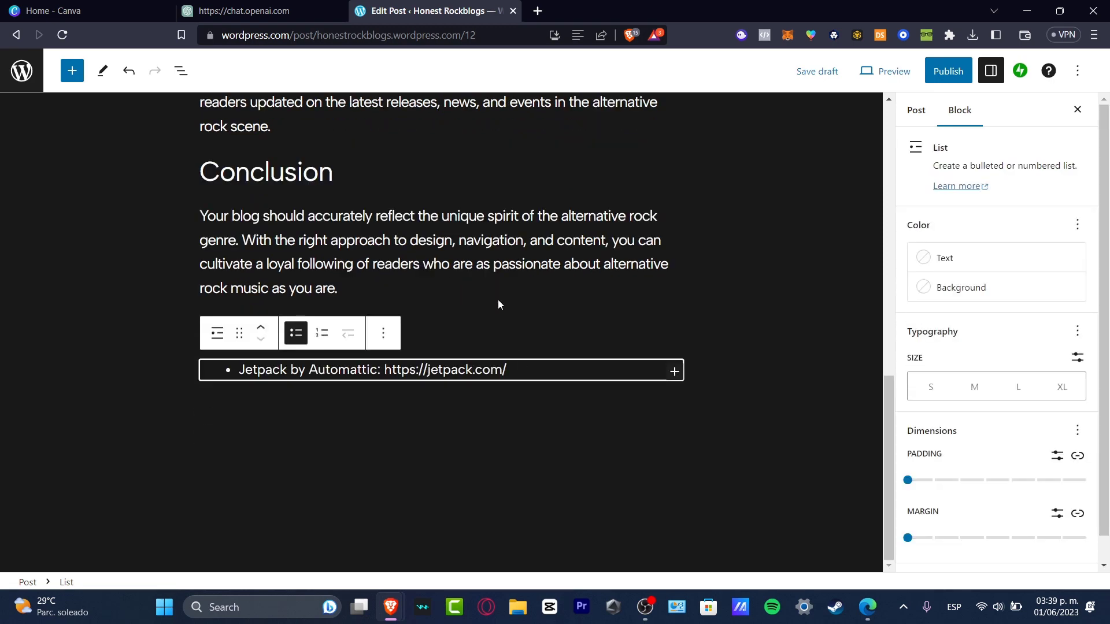
- Review the accepted post content from top to bottom
click(532, 464)
scroll(605, 424, up, 12)
scroll(606, 423, down, 8)
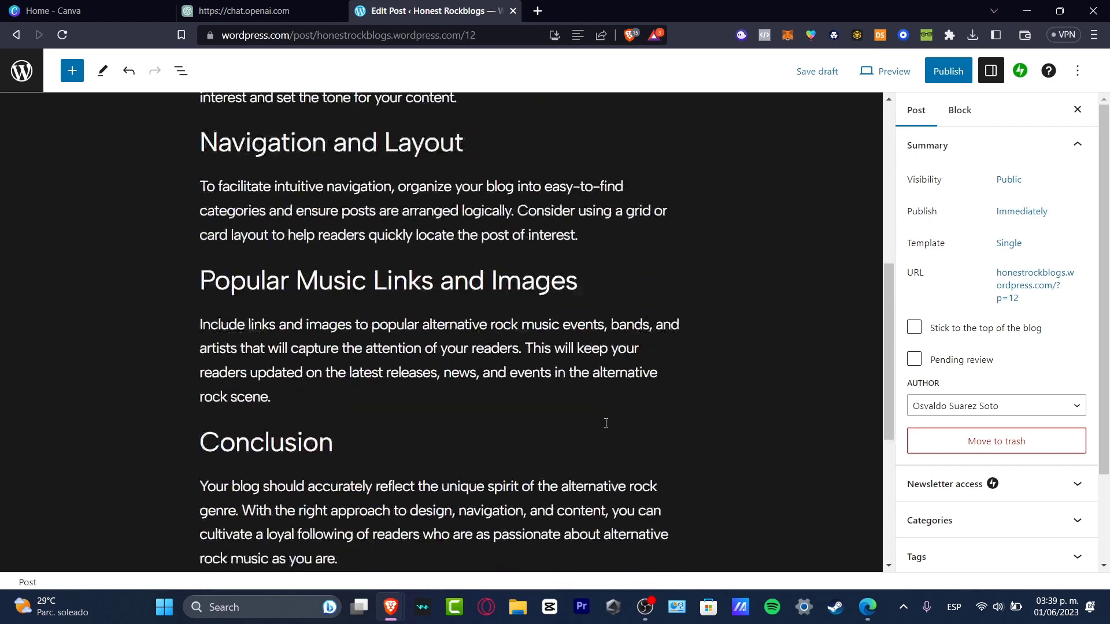
scroll(606, 423, down, 6)
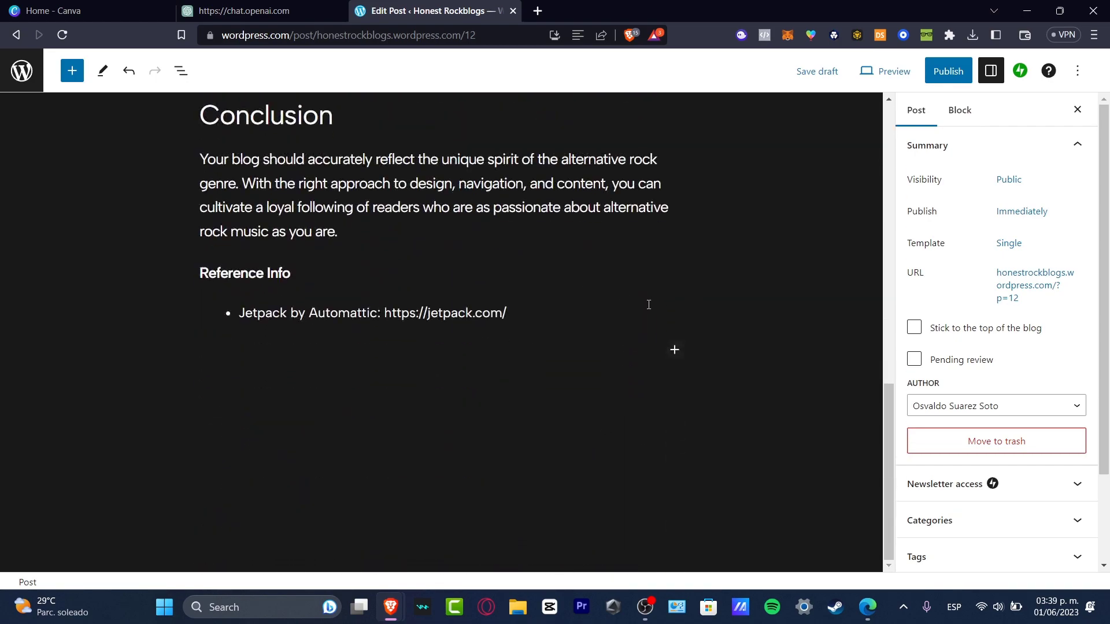
scroll(649, 305, up, 14)
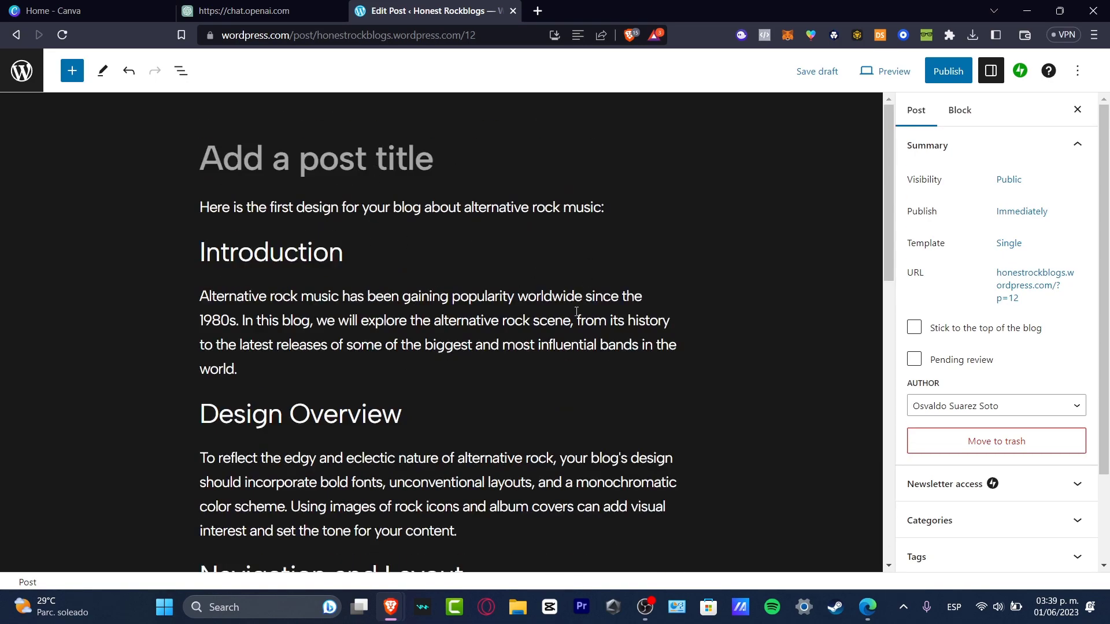
scroll(556, 294, down, 12)
scroll(548, 280, up, 12)
click(527, 296)
scroll(564, 350, down, 12)
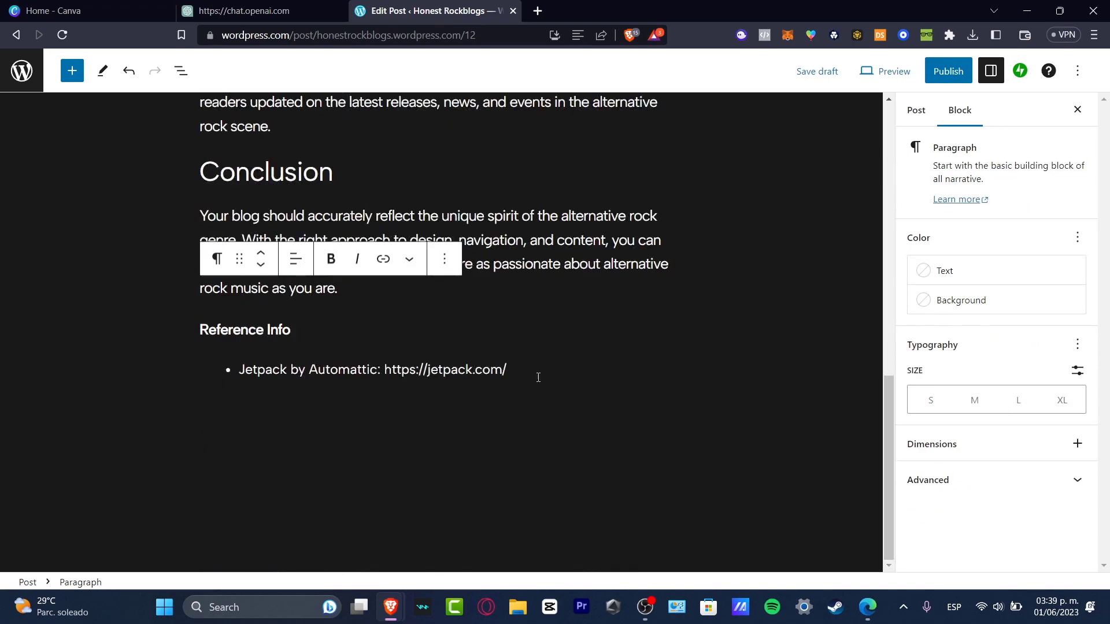
drag(486, 360, 278, 197)
click(445, 261)
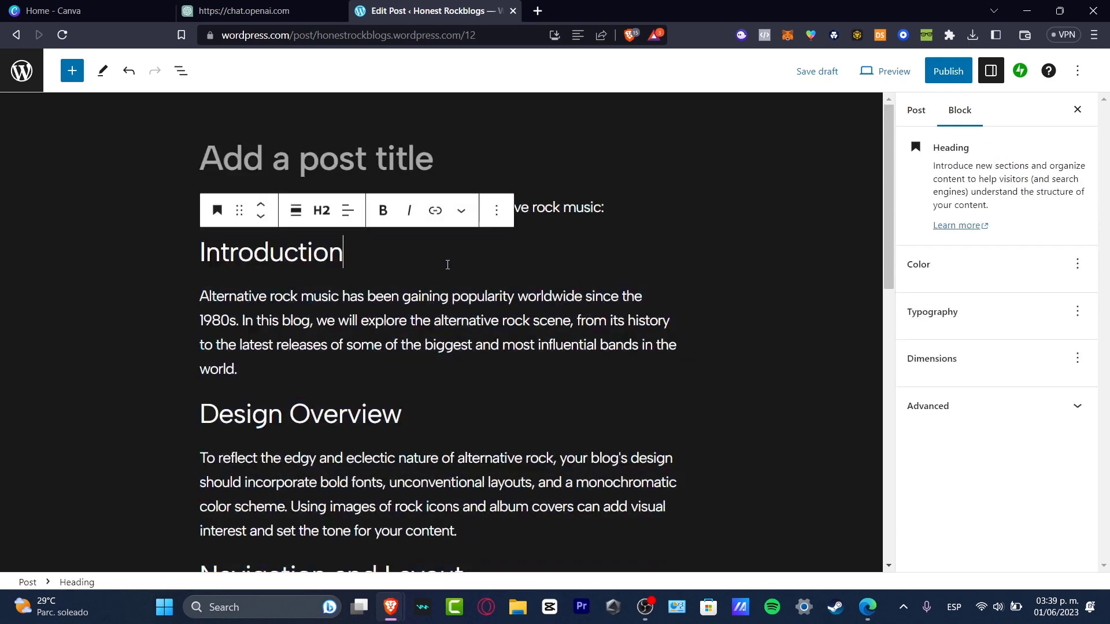
key(BackSpace)
scroll(479, 393, down, 10)
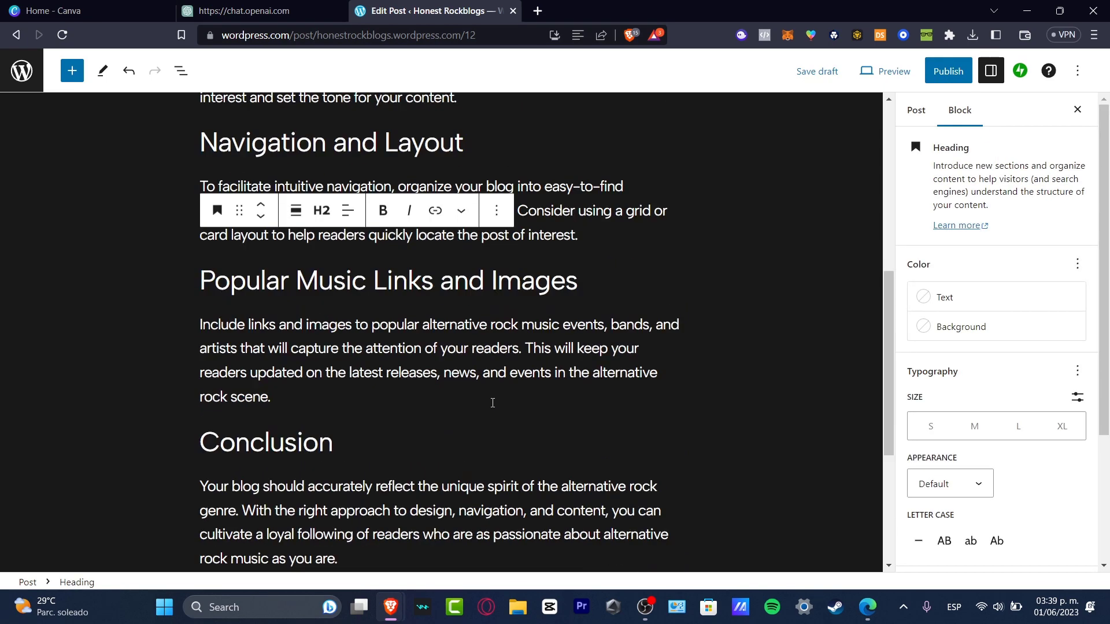
drag(514, 366, 283, 265)
click(525, 337)
click(783, 265)
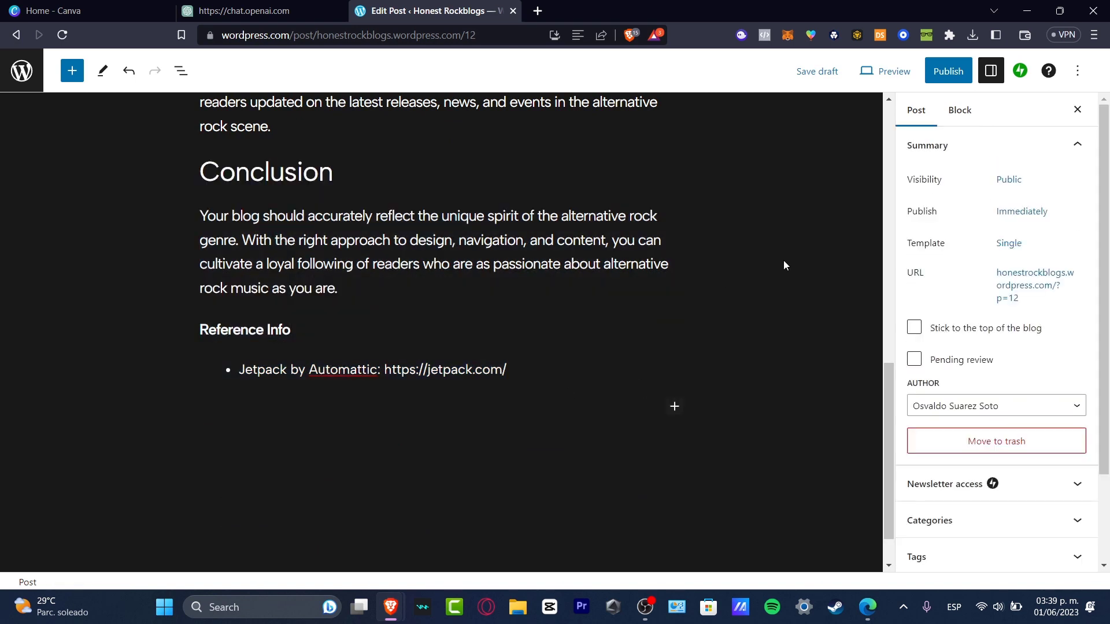
- Move the post to the trash
click(674, 407)
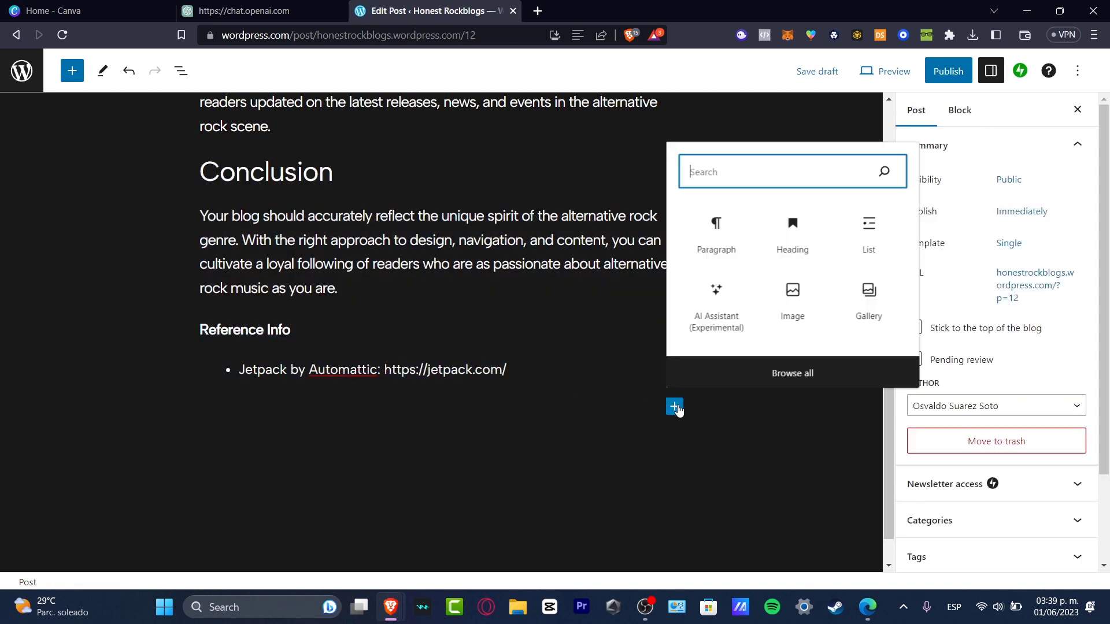
click(735, 493)
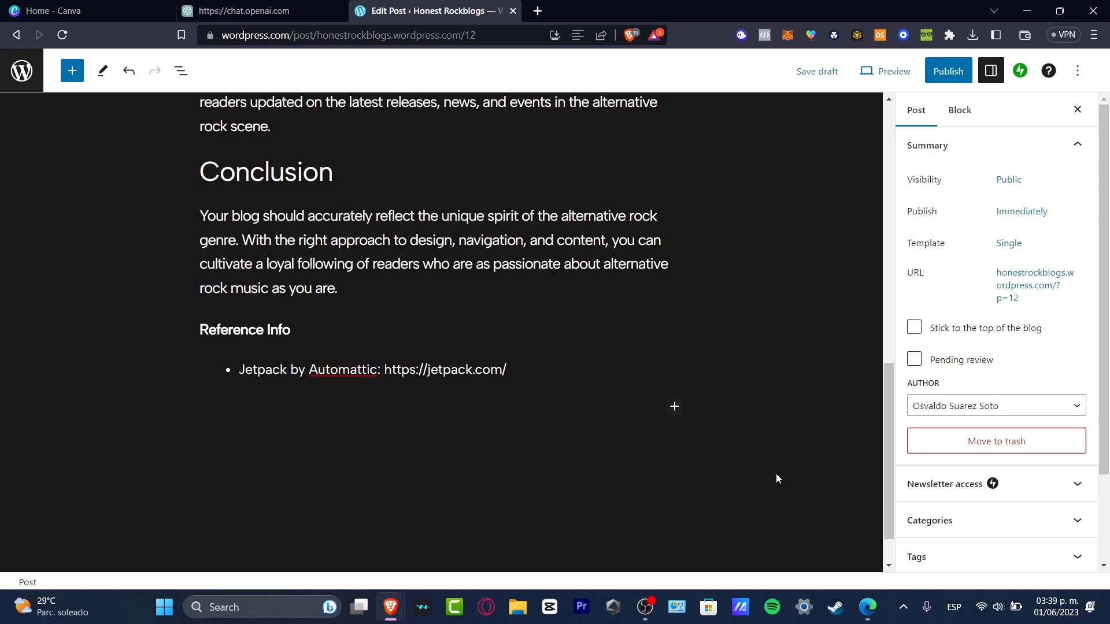
click(995, 435)
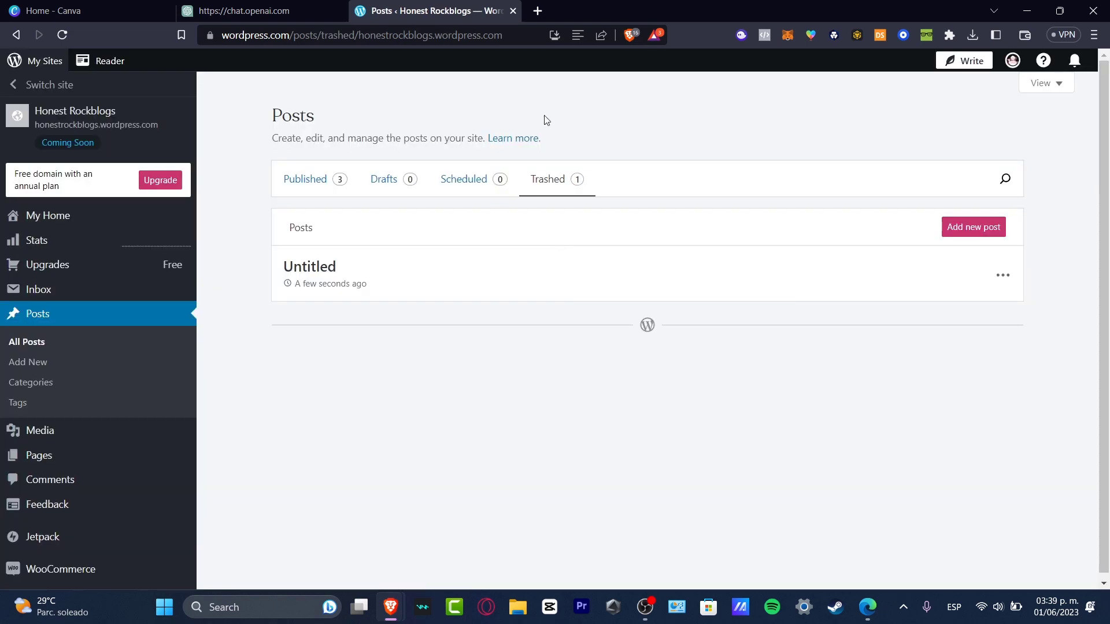
- Switch to ChatGPT and ask for an HTML file template for an alternative music blog with a few images and YouTube links
click(316, 7)
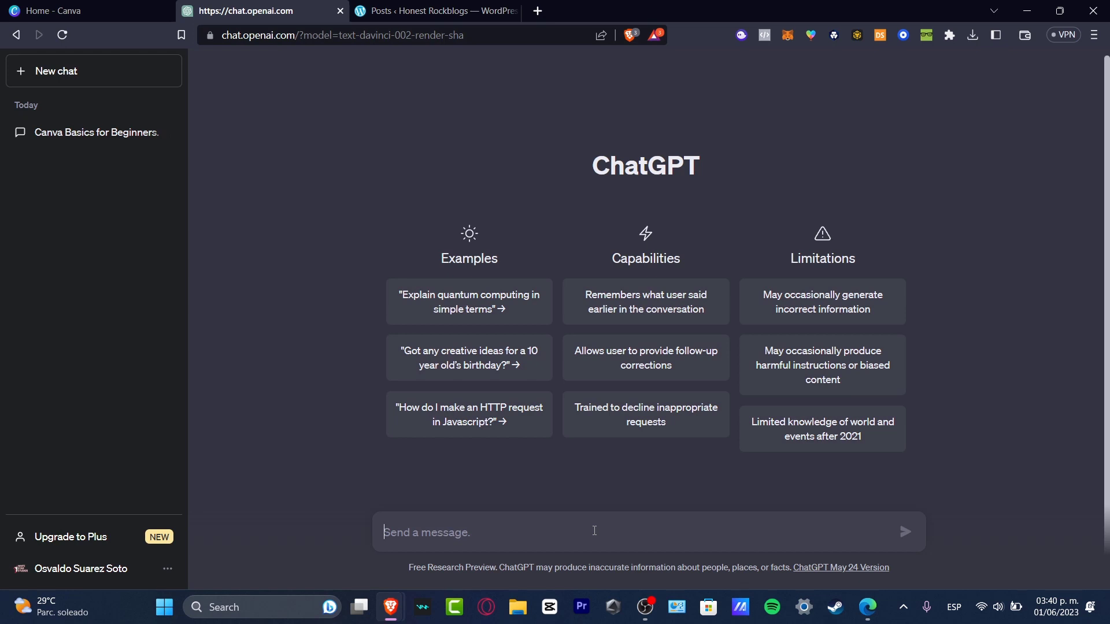
text(crea)
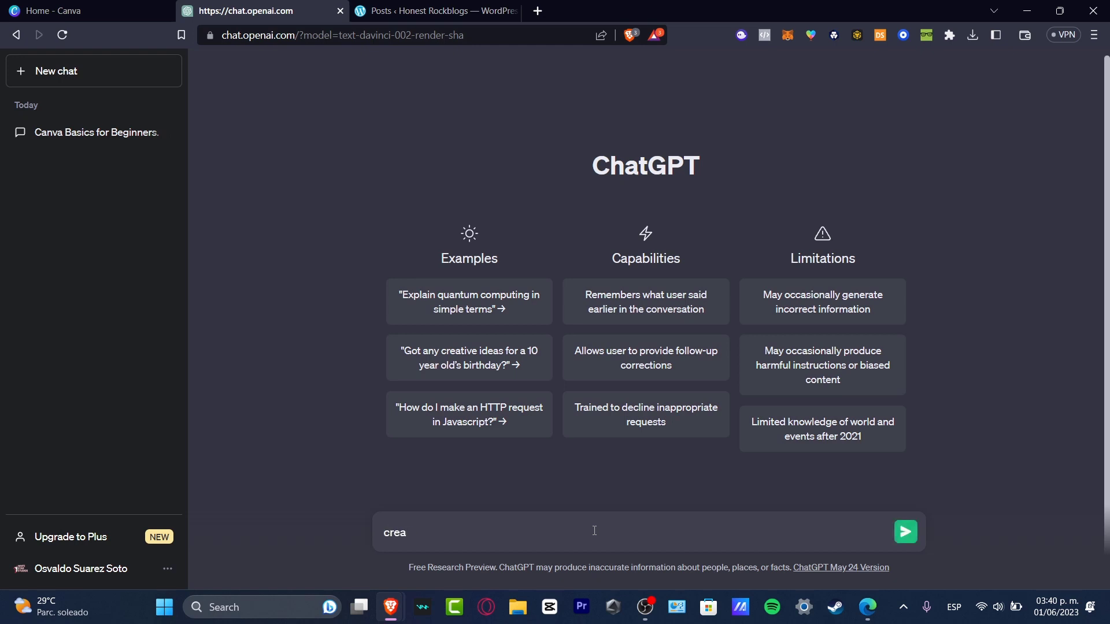
key(BackSpace)
key(BackSpace)
key(BackSpace)
key(BackSpace)
text(give me a HTML file template)
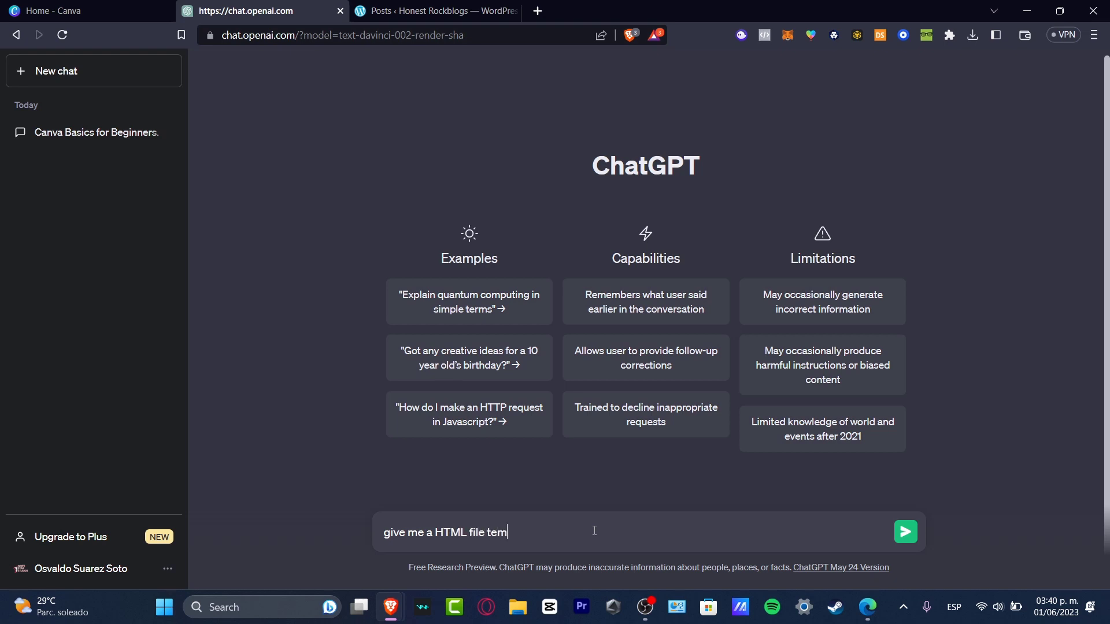
text( for my blog)
key(BackSpace)
key(BackSpace)
key(BackSpace)
text(blog of word)
key(BackSpace)
key(BackSpace)
key(BackSpace)
key(BackSpace)
text(that is about alternative mus)
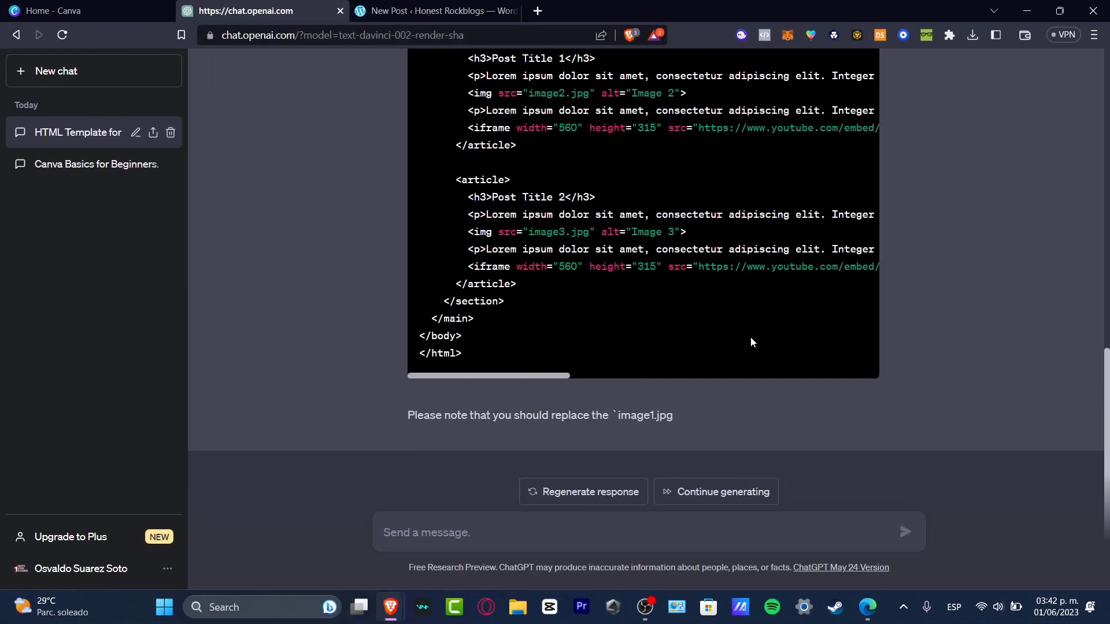
- Read through ChatGPT's HTML template response and its introductory description
scroll(750, 341, up, 15)
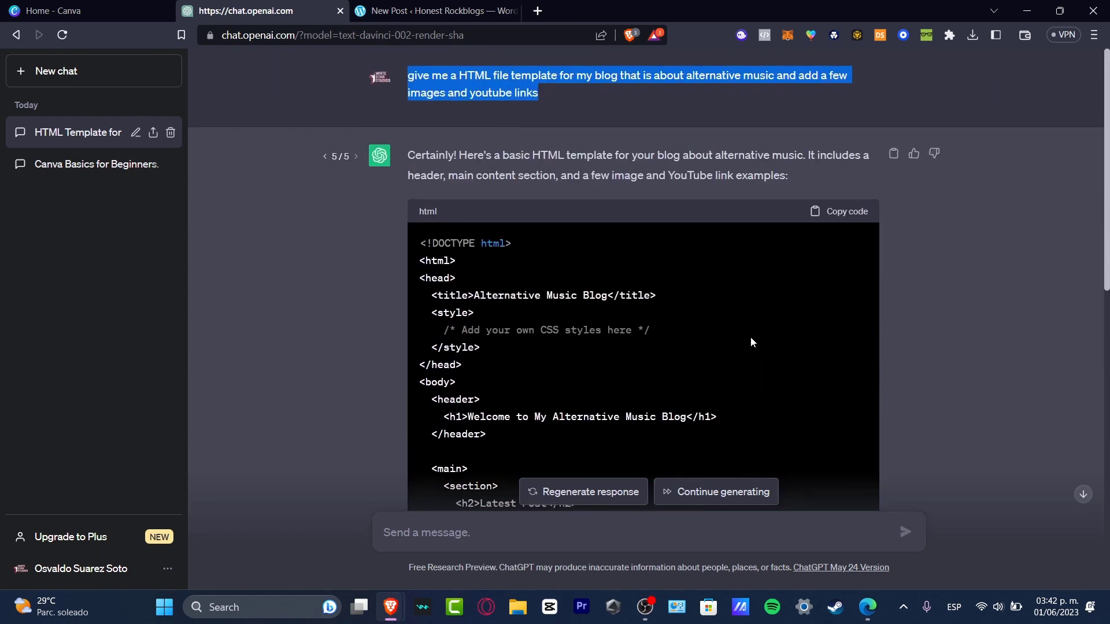
scroll(751, 345, down, 4)
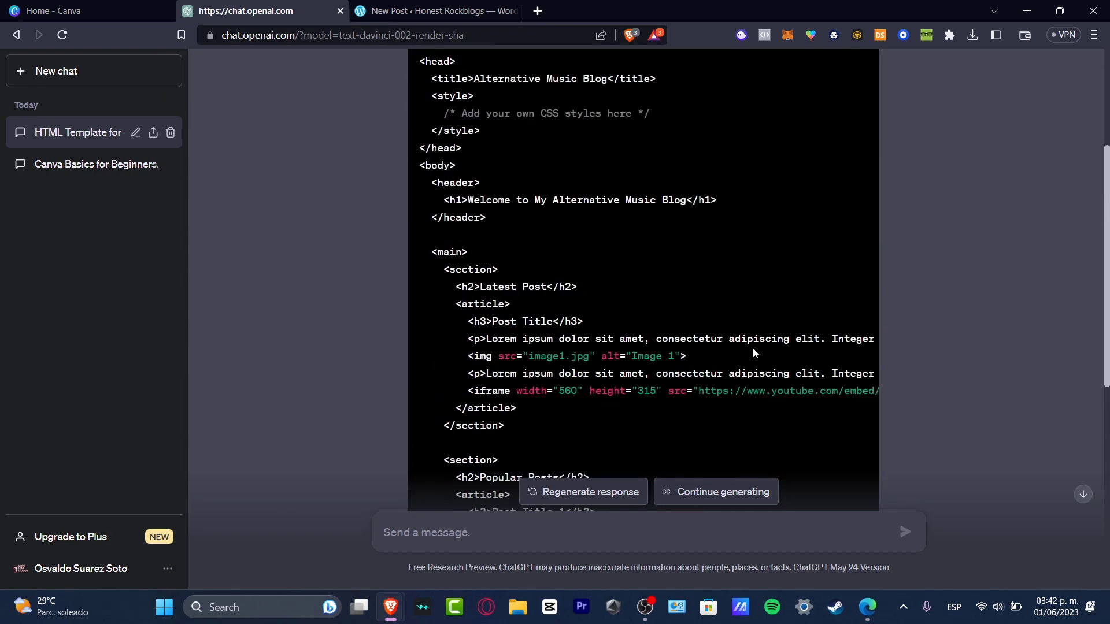
scroll(753, 347, up, 4)
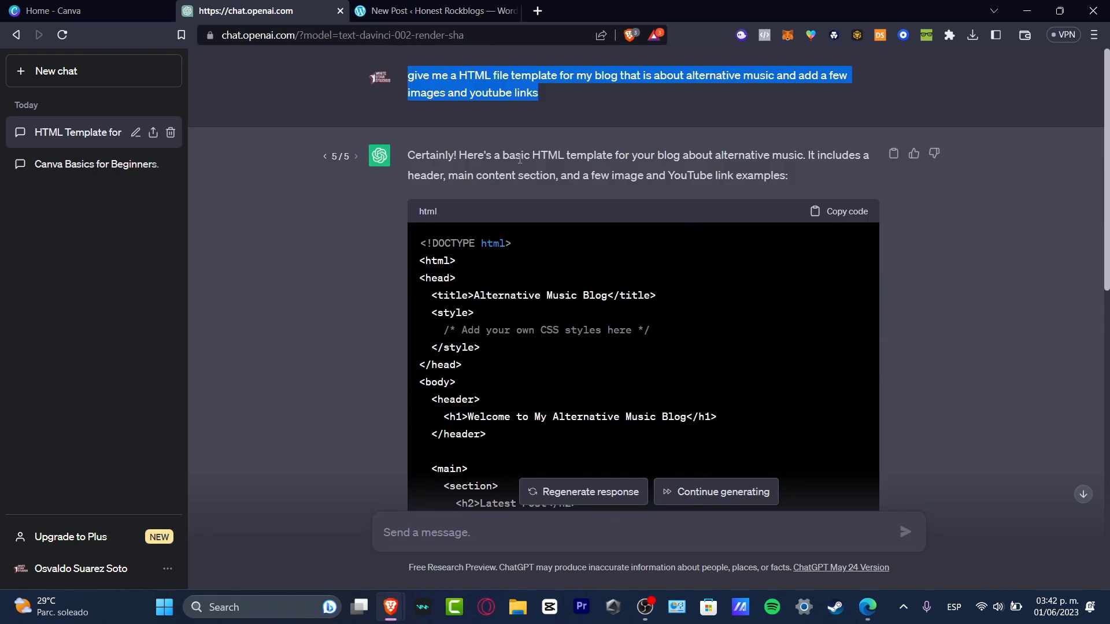
drag(521, 155, 578, 155)
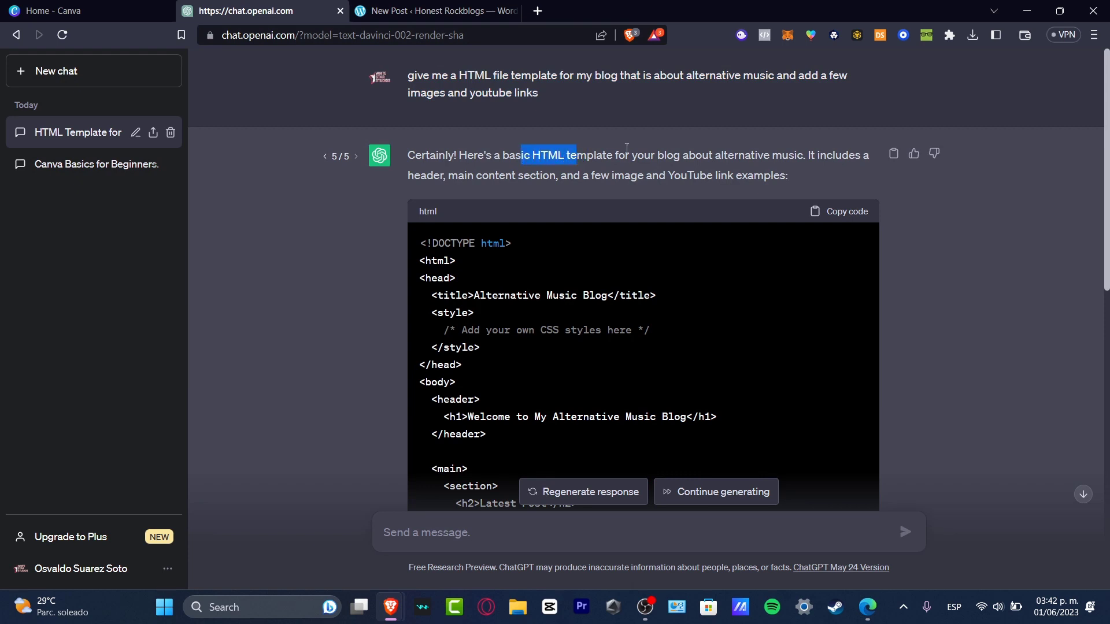
drag(818, 153, 767, 179)
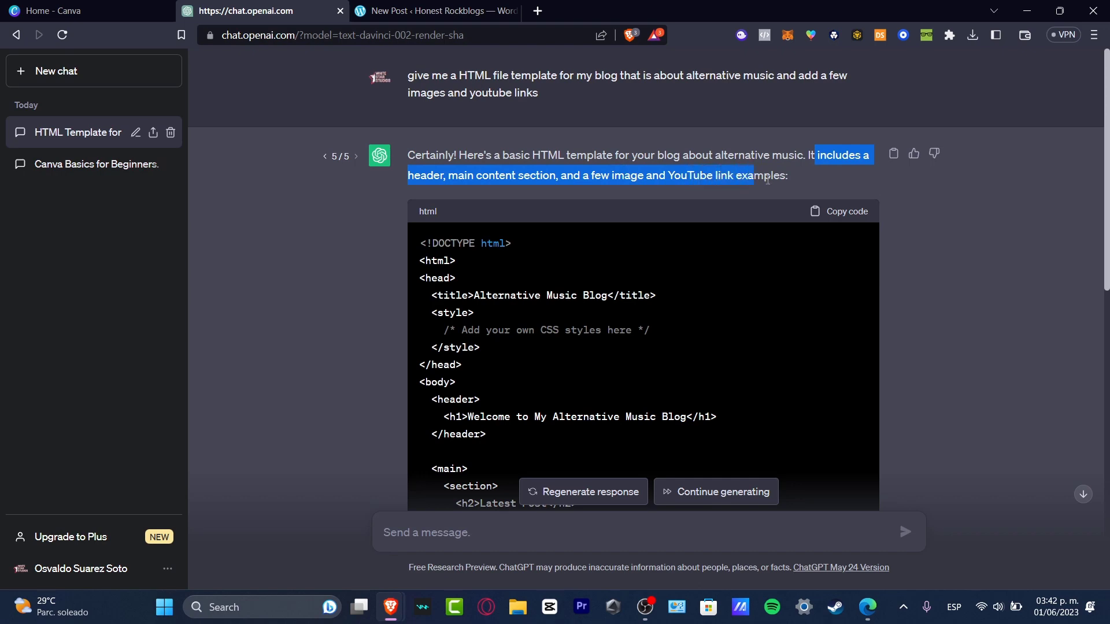
scroll(802, 346, down, 4)
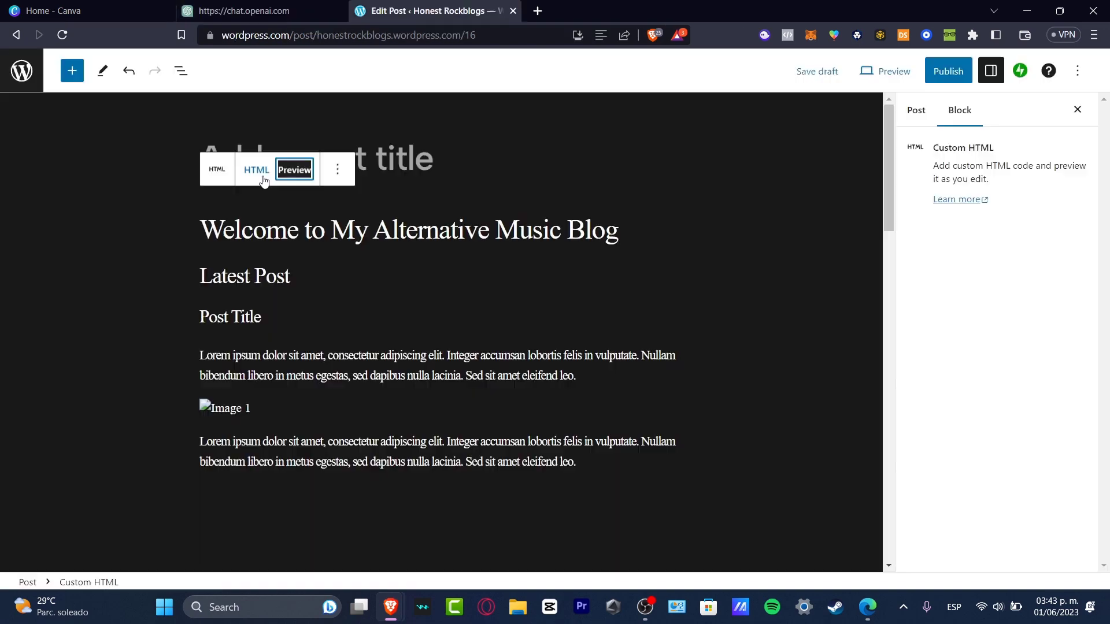
- Preview the pasted HTML template in the Custom HTML block and save the post as a draft
click(262, 177)
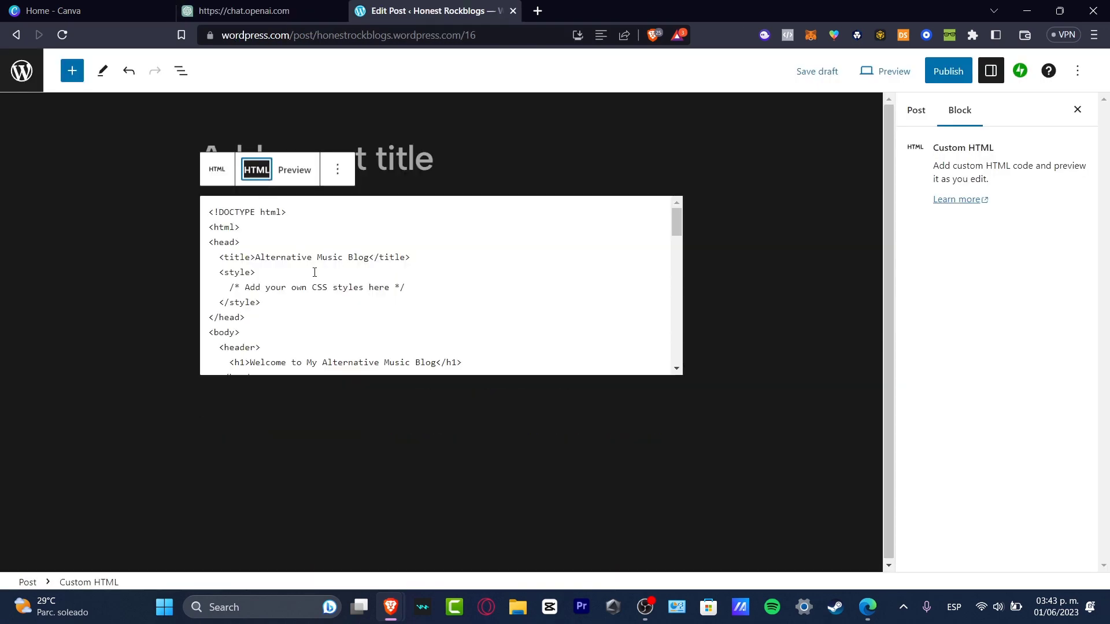
click(293, 169)
scroll(526, 359, down, 6)
scroll(525, 354, down, 5)
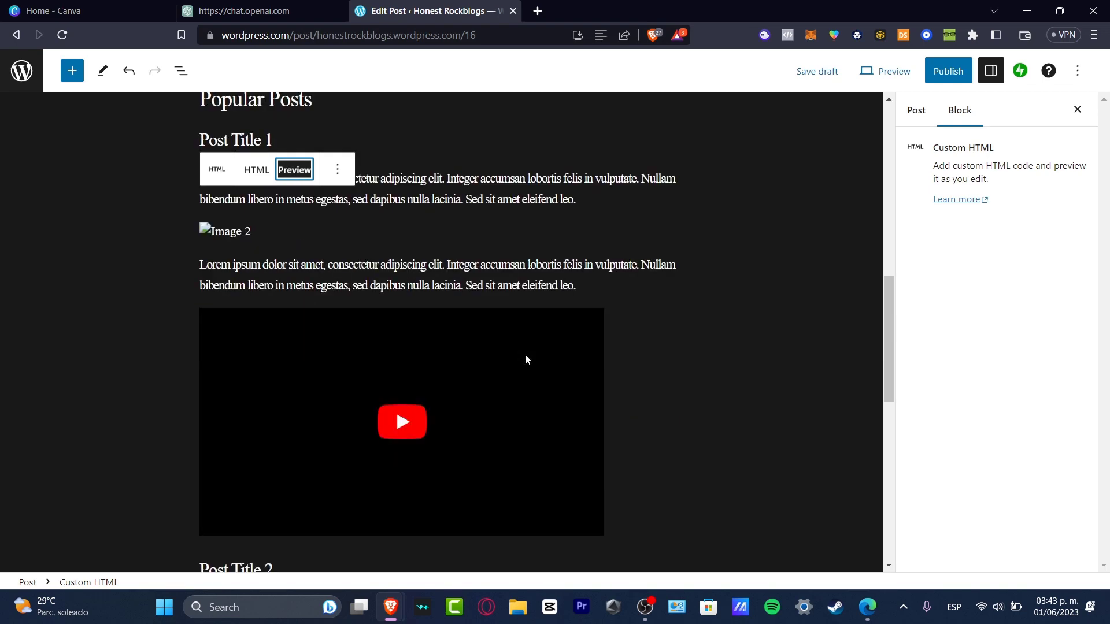
scroll(521, 353, up, 12)
click(817, 71)
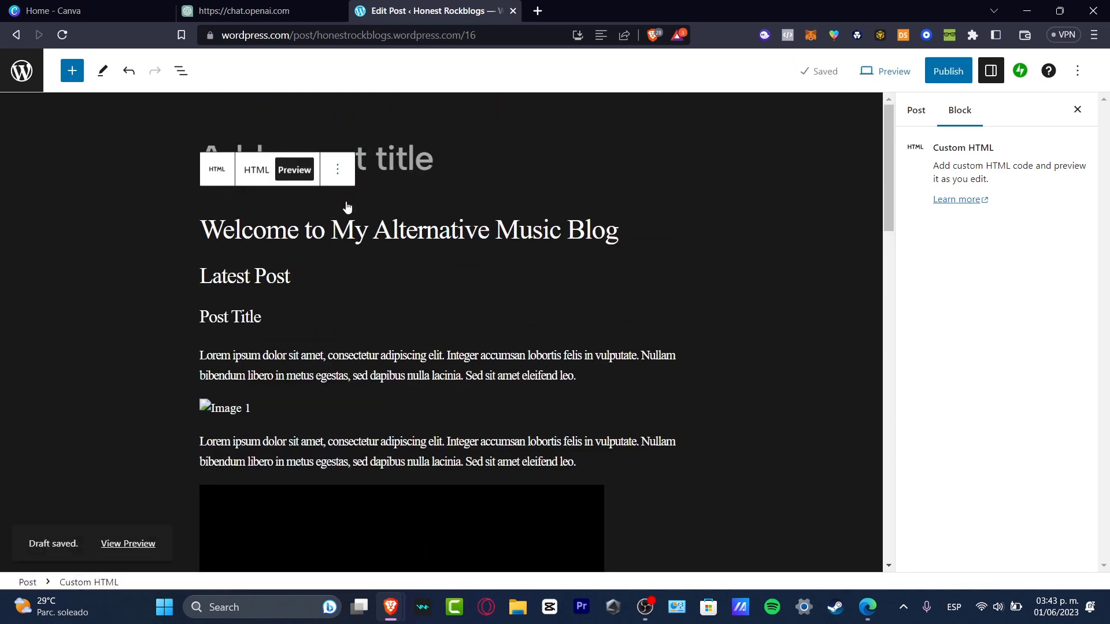
- Convert the Custom HTML block into separate blocks and preview the main content block
click(337, 170)
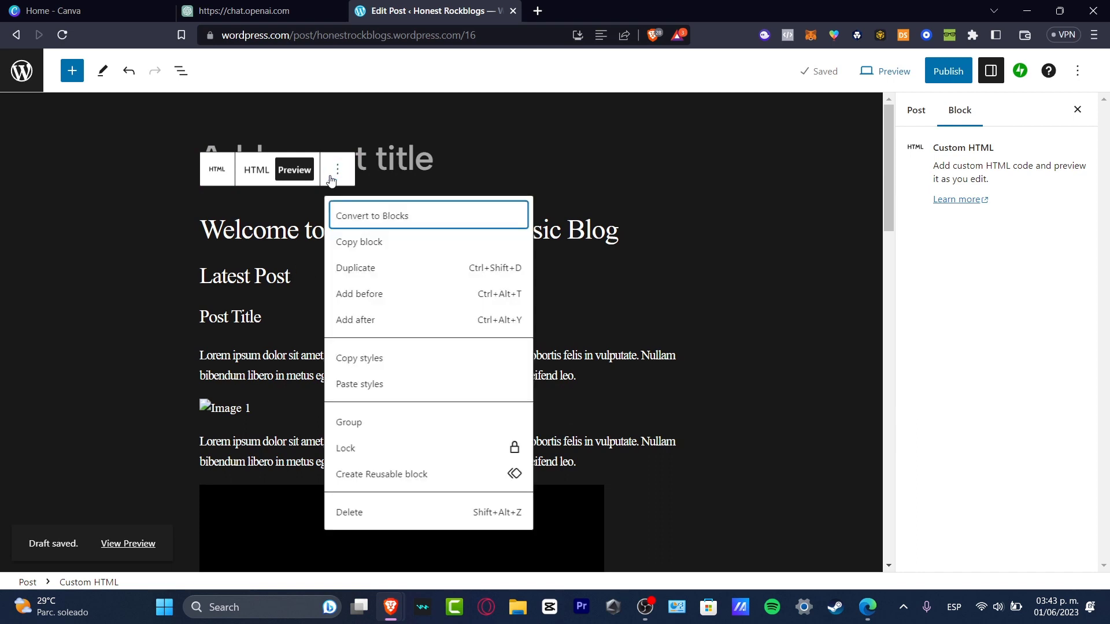
click(412, 229)
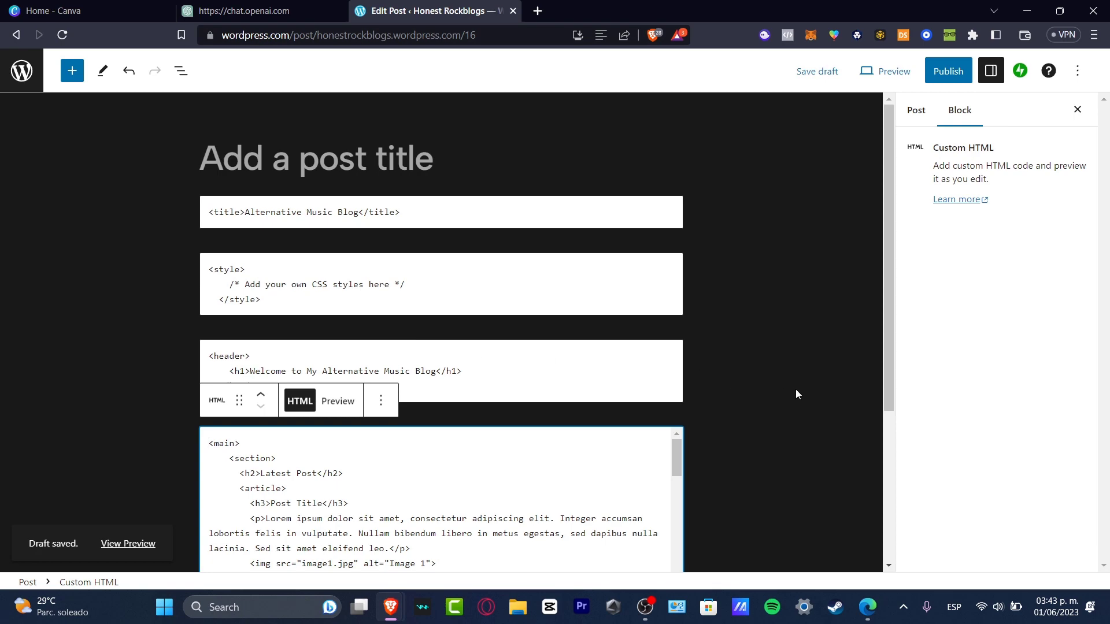
click(338, 401)
scroll(453, 448, down, 5)
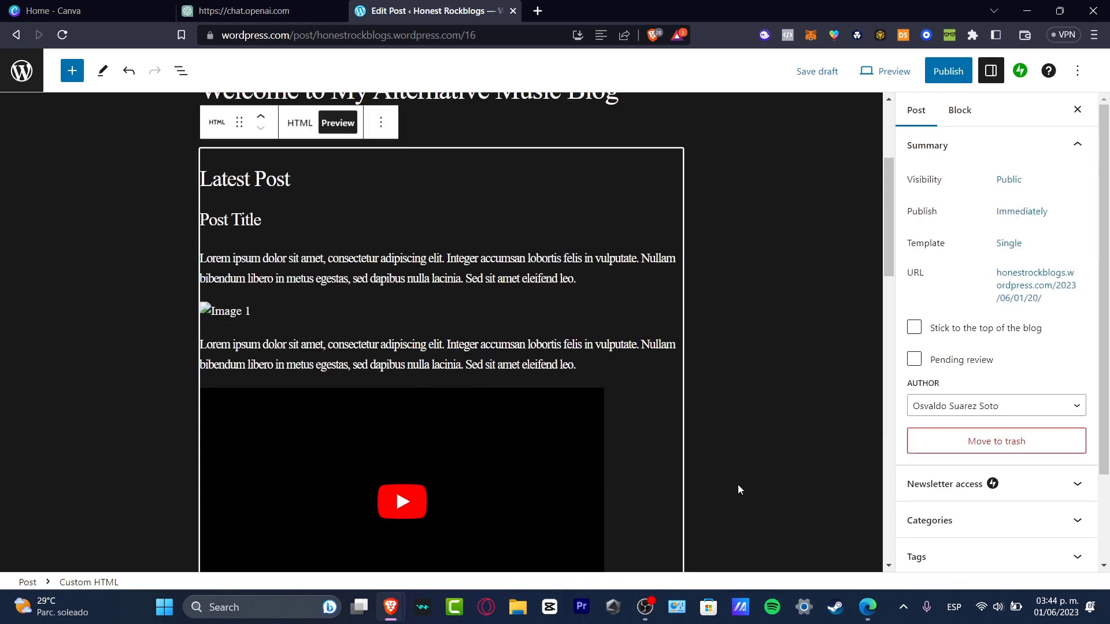
scroll(564, 422, down, 4)
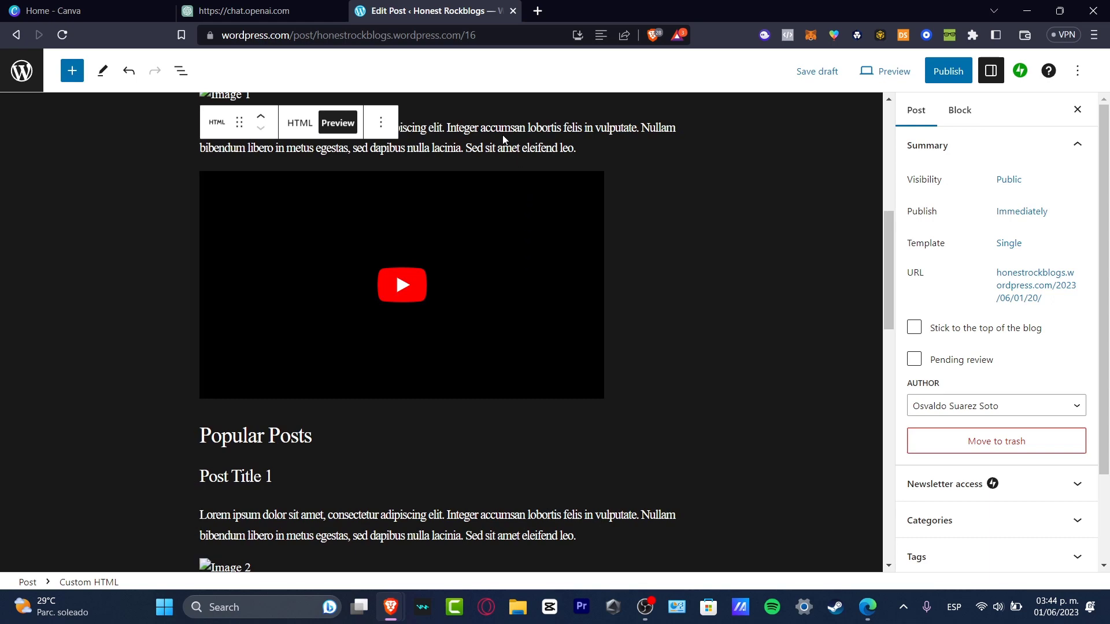
- Replace the first iframe's YouTube embed URL with a pasted YouTube watch link in the block's HTML
click(300, 122)
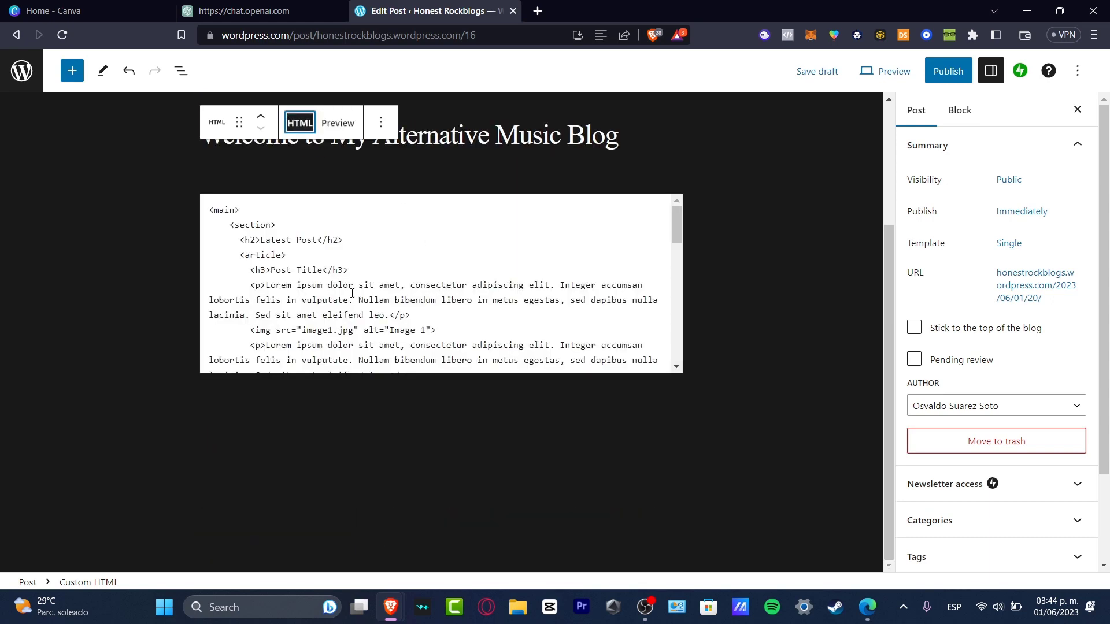
scroll(495, 314, down, 4)
scroll(461, 310, up, 4)
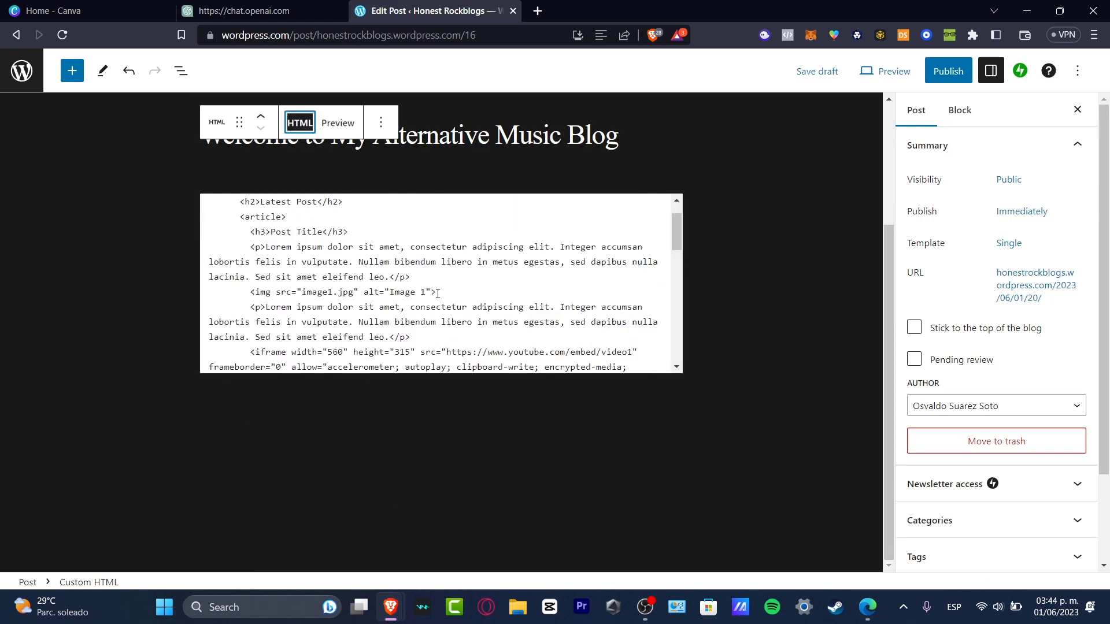
scroll(540, 314, down, 4)
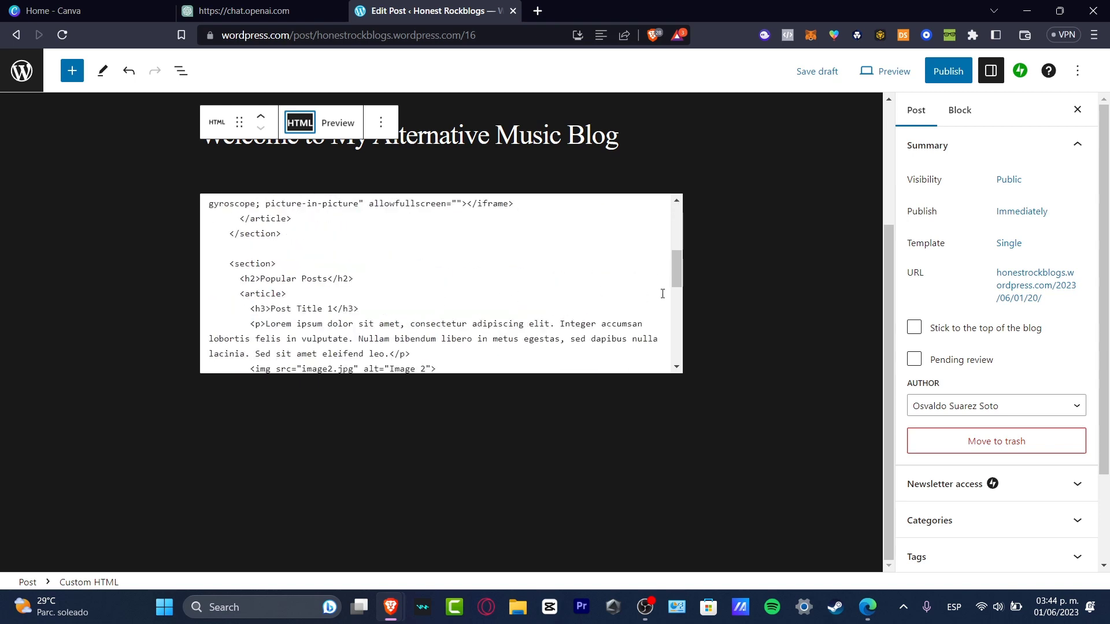
drag(676, 282, 678, 256)
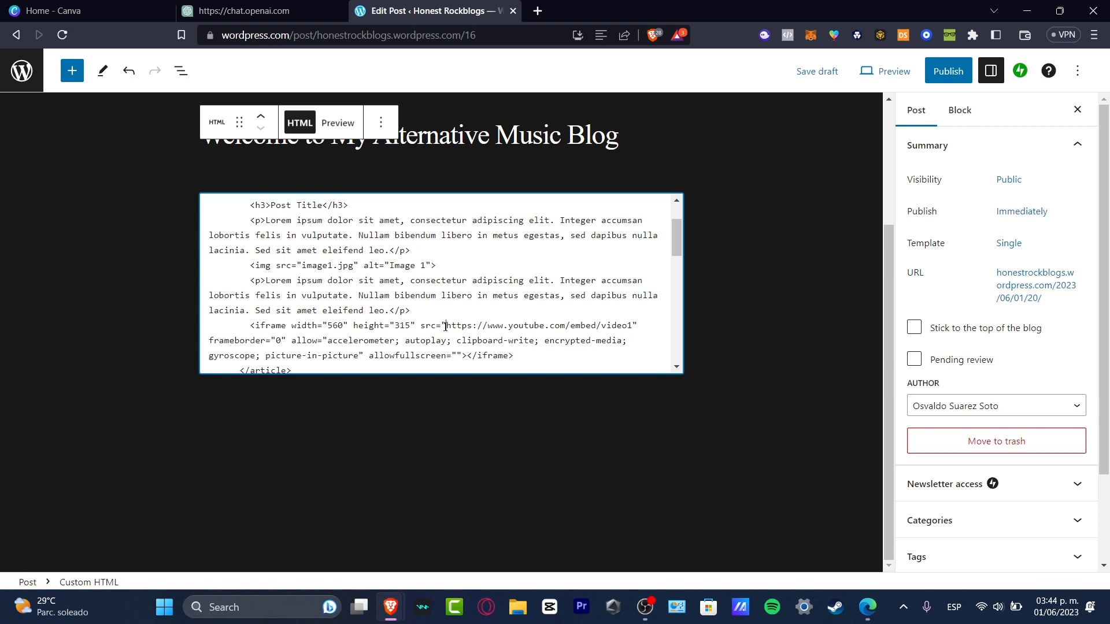
drag(445, 326, 636, 325)
key(BackSpace)
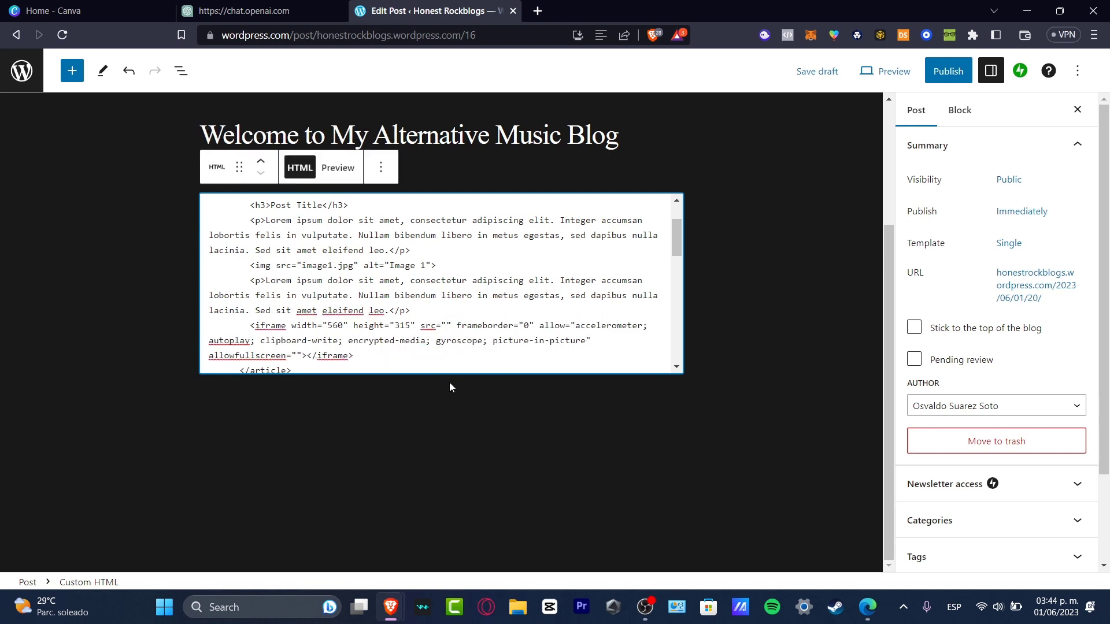
text(https://www.youtube.com/watch?v=kXYiU_JCYtU&list=PL6Lt9p1lIRZ311J9ZHuzkR5A3xesae2pk)
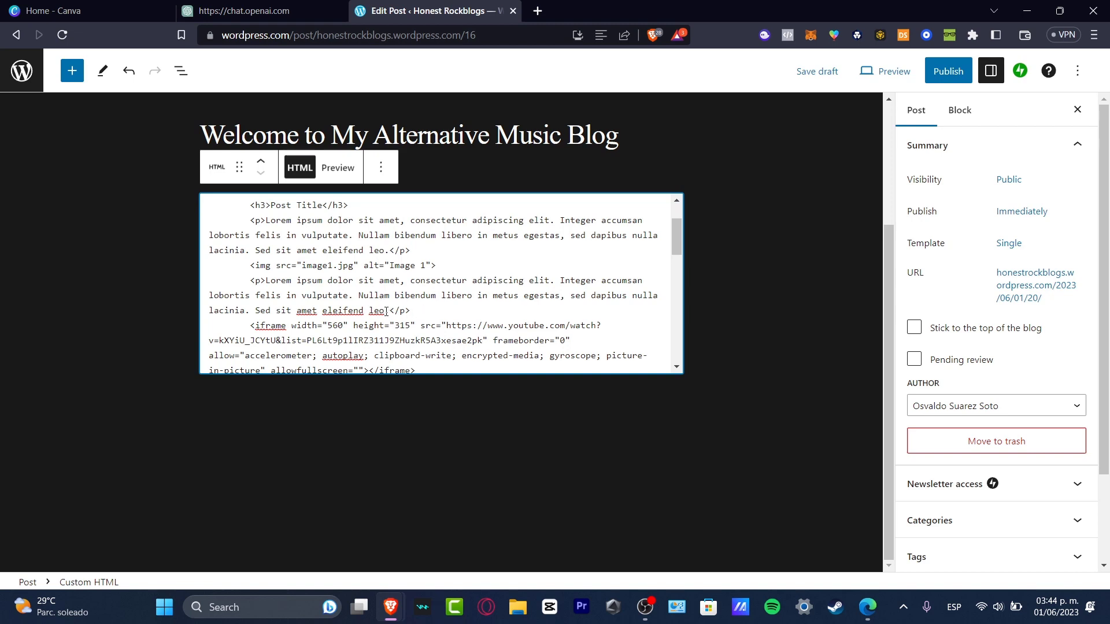
- Replace the paragraph text above the first video with "Here are some videos about the best alternative music so far"
drag(382, 310, 210, 297)
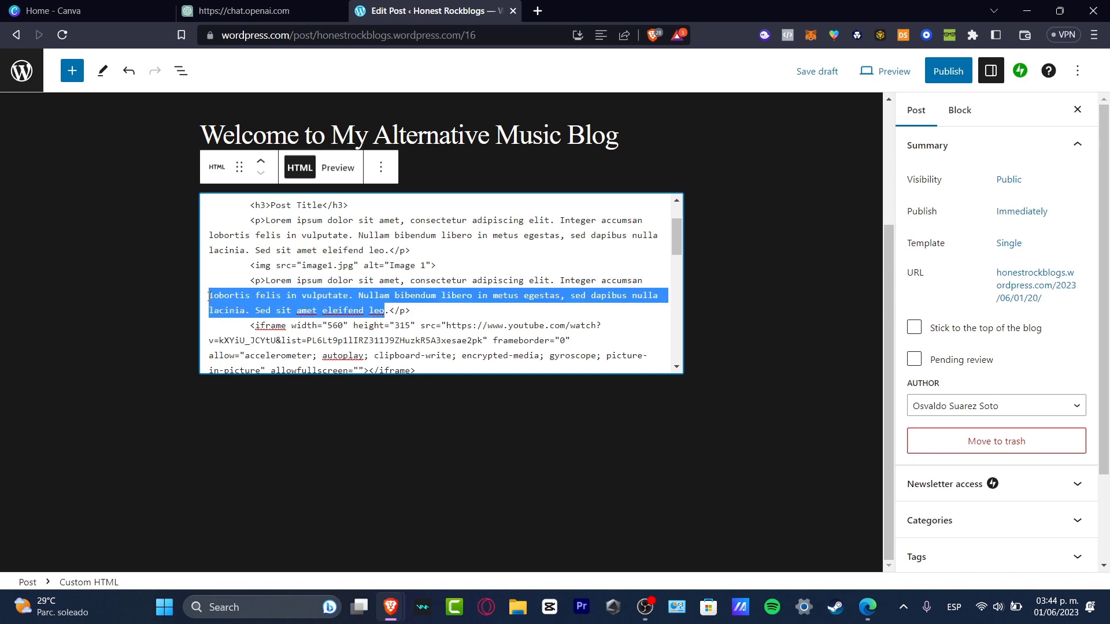
text(Here i)
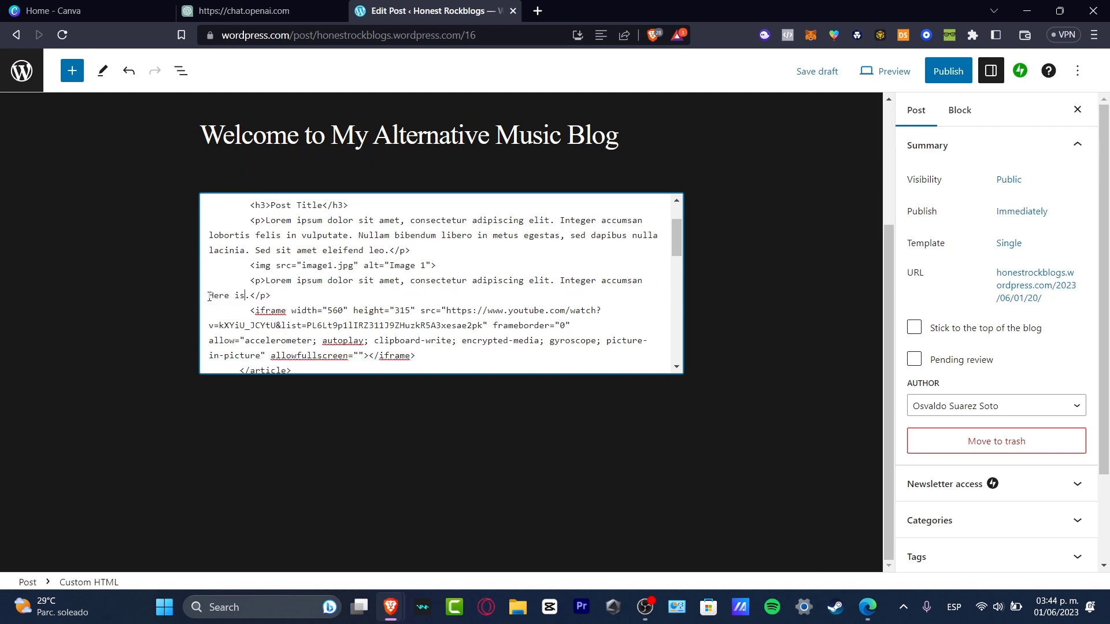
key(BackSpace)
text(are some videos a)
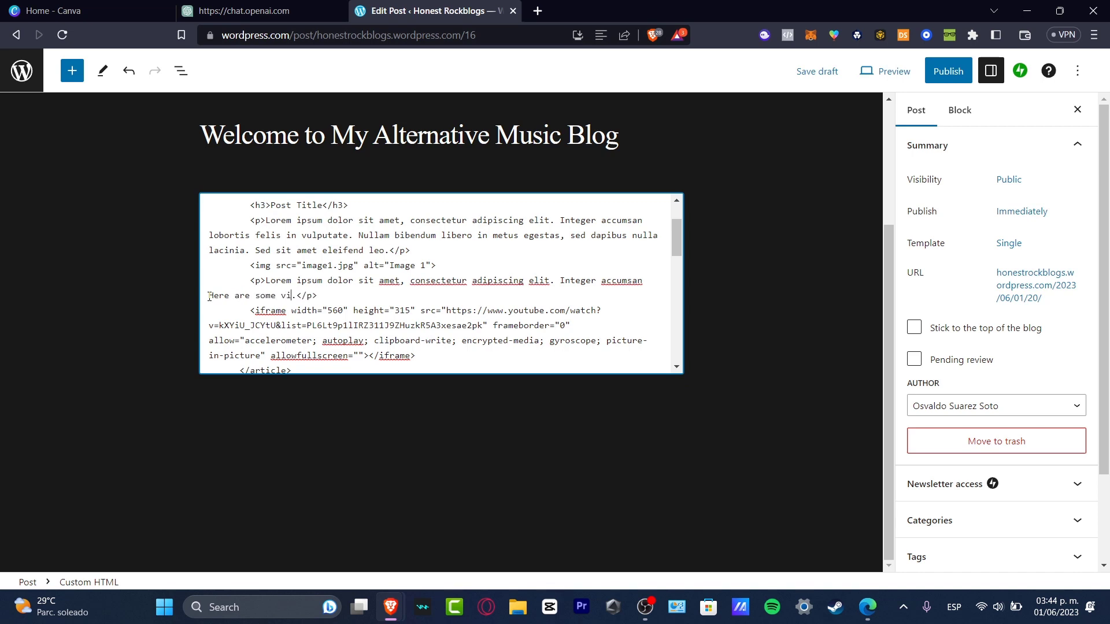
text(bout the best alt)
text(ernative music )
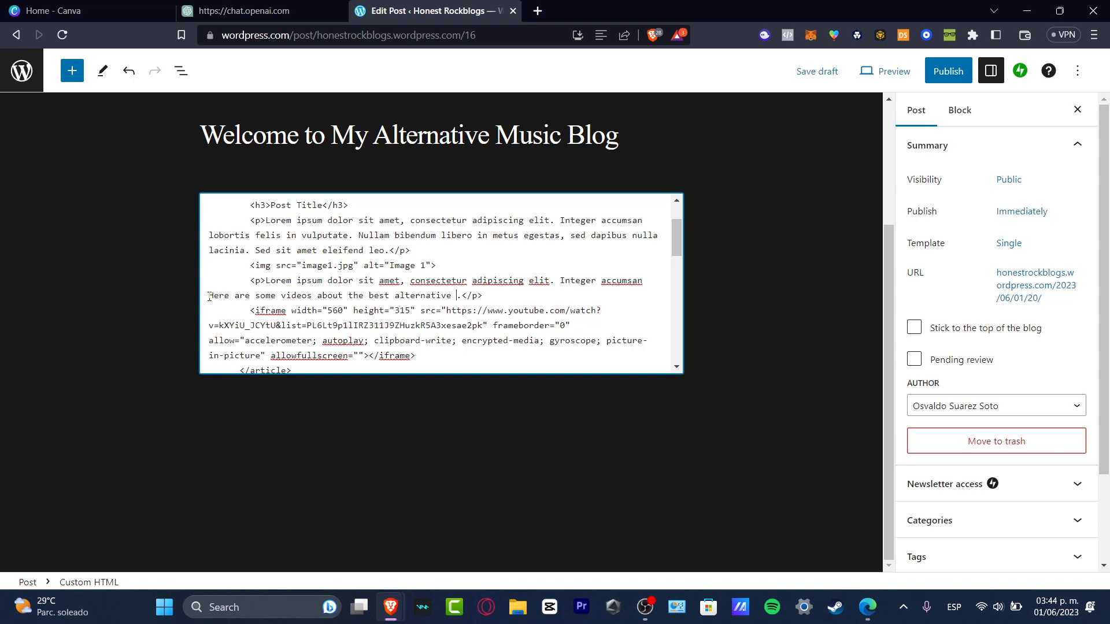
text(so far)
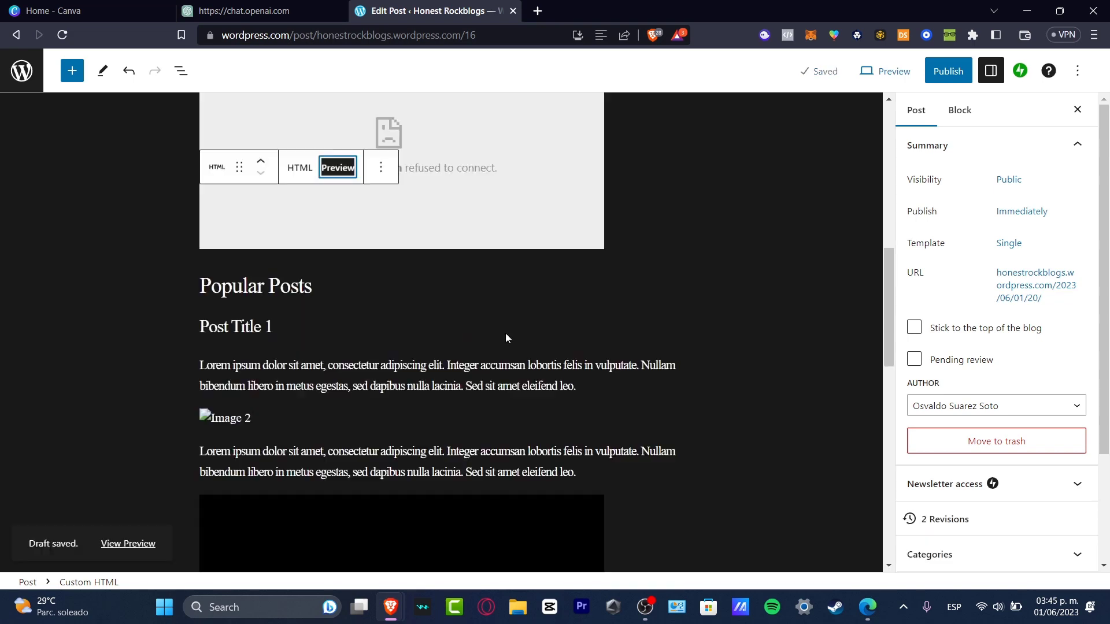
- Publish the post
scroll(505, 334, down, 3)
scroll(505, 335, down, 8)
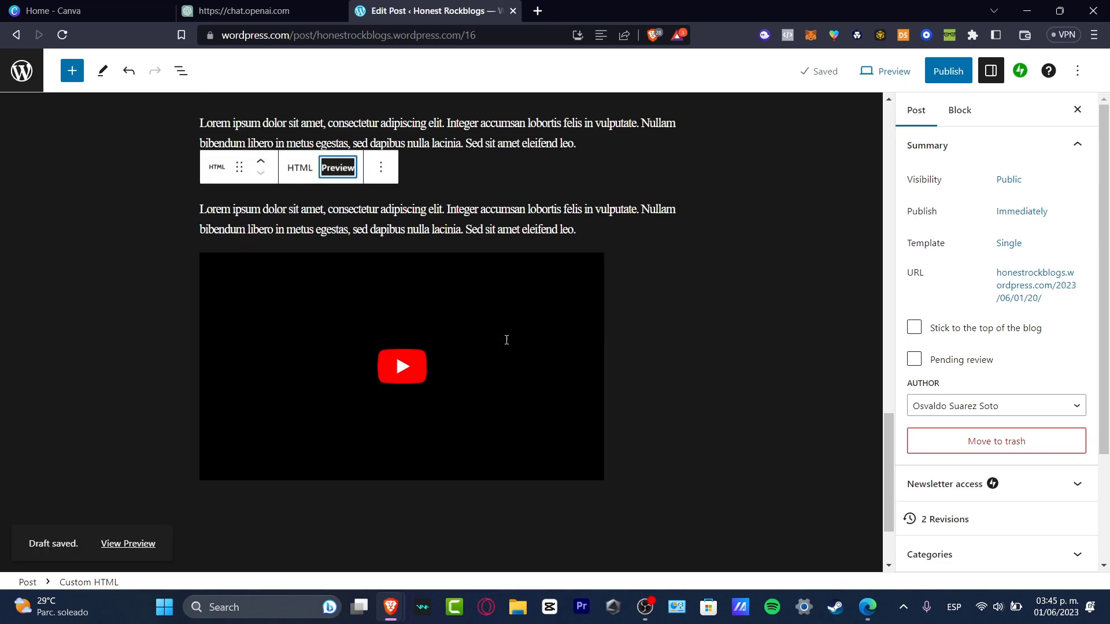
scroll(506, 340, up, 13)
scroll(505, 344, up, 3)
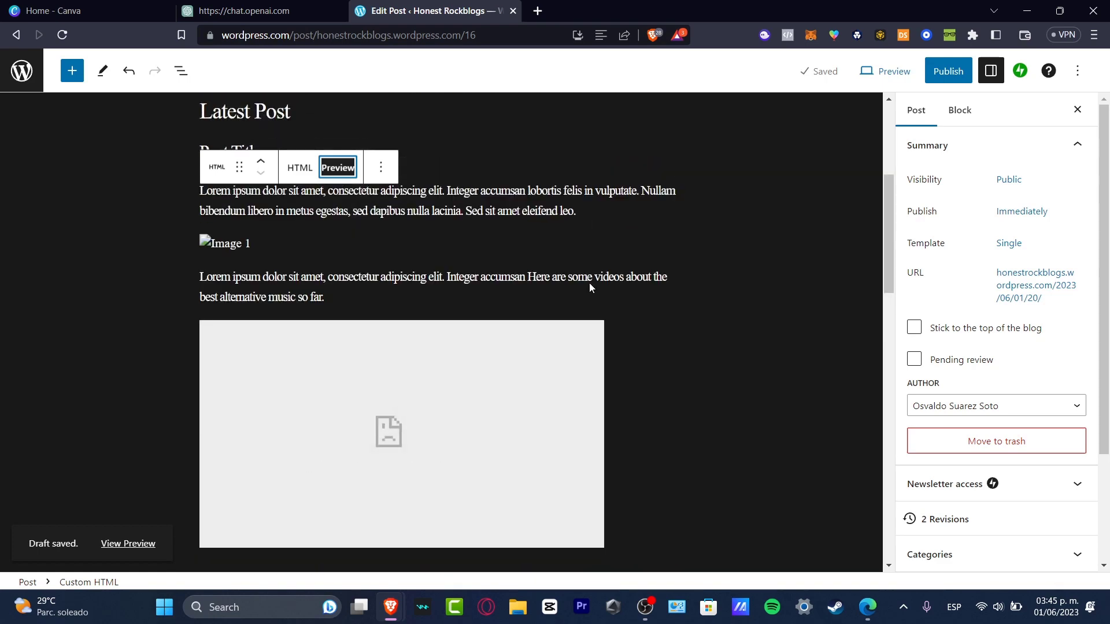
click(956, 71)
click(958, 71)
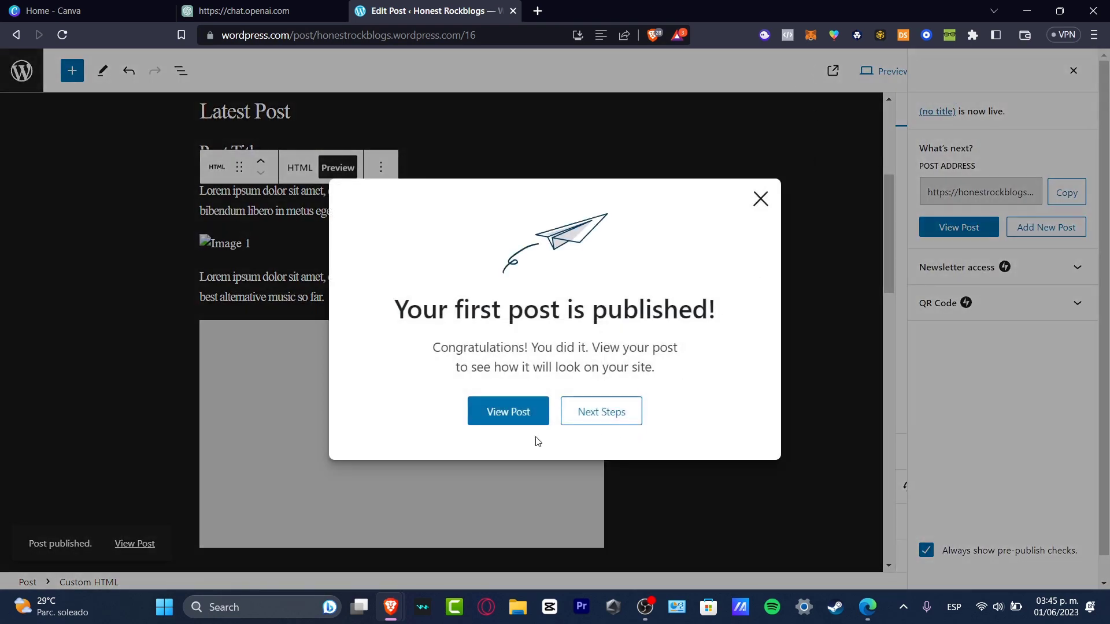
- Open the published post and scroll through its content on the live site
click(509, 427)
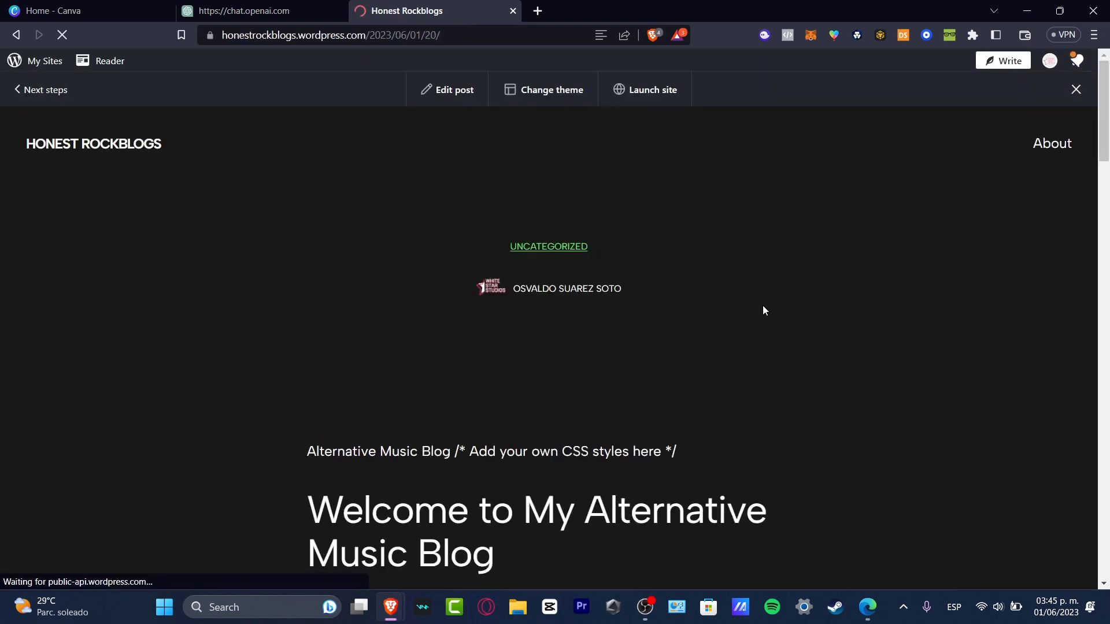
scroll(762, 305, down, 8)
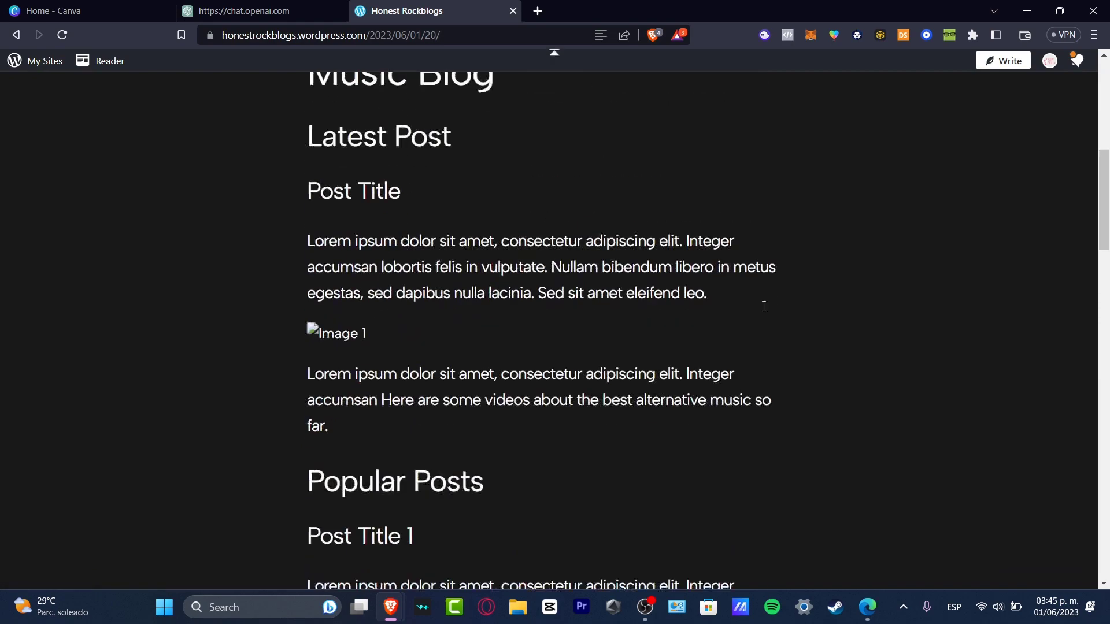
scroll(763, 305, down, 10)
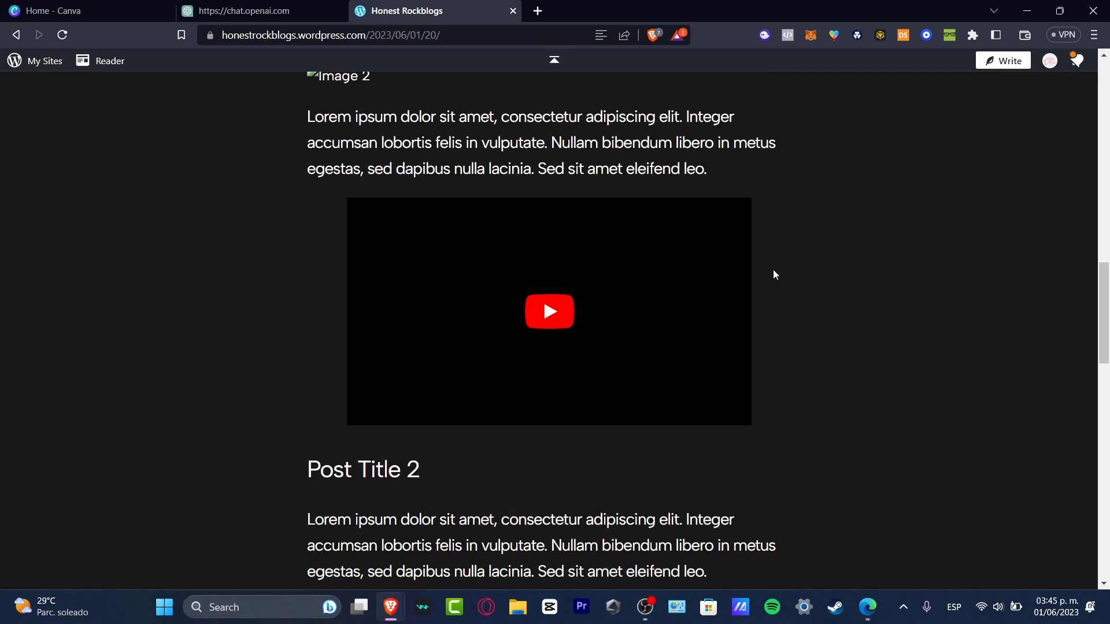
scroll(776, 280, down, 12)
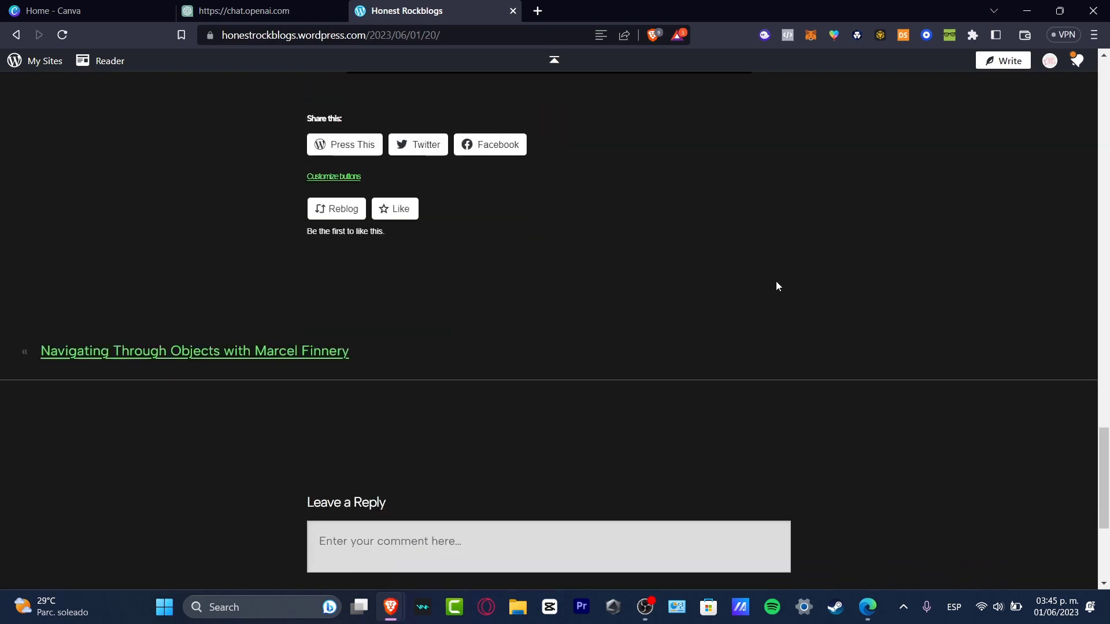
scroll(776, 285, down, 3)
scroll(774, 286, up, 10)
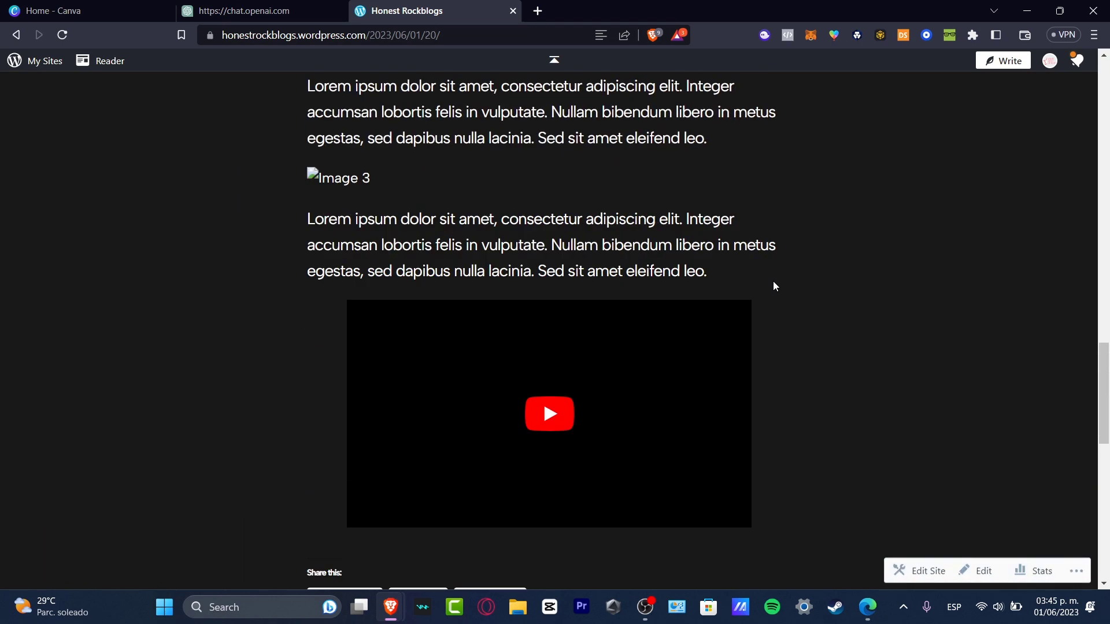
- Launch the site from the launchpad's next steps
scroll(773, 286, up, 15)
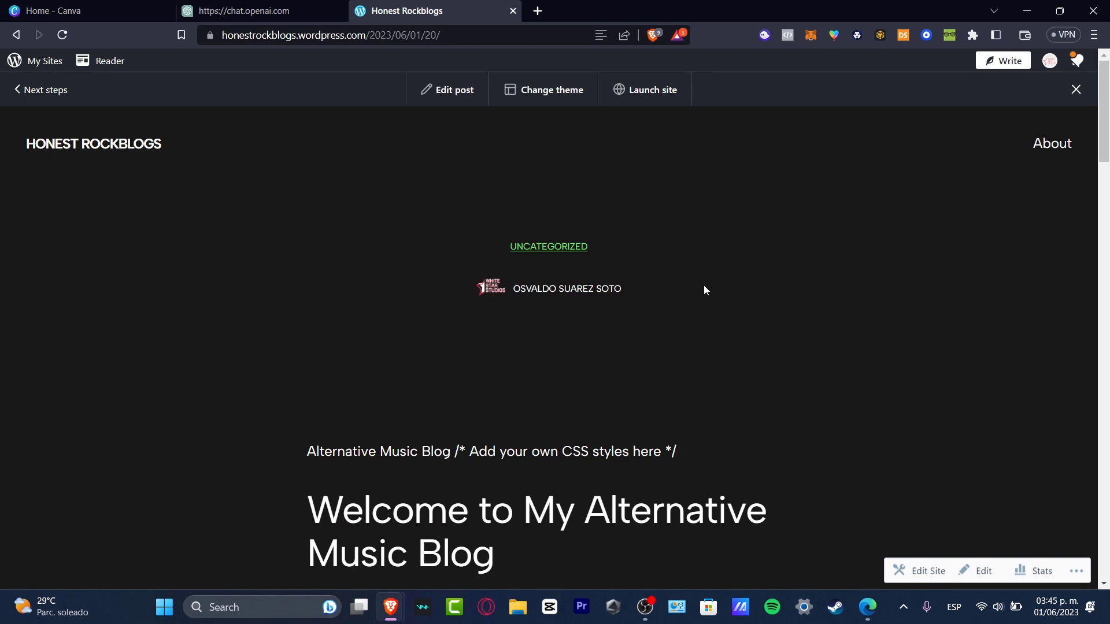
click(312, 11)
click(405, 10)
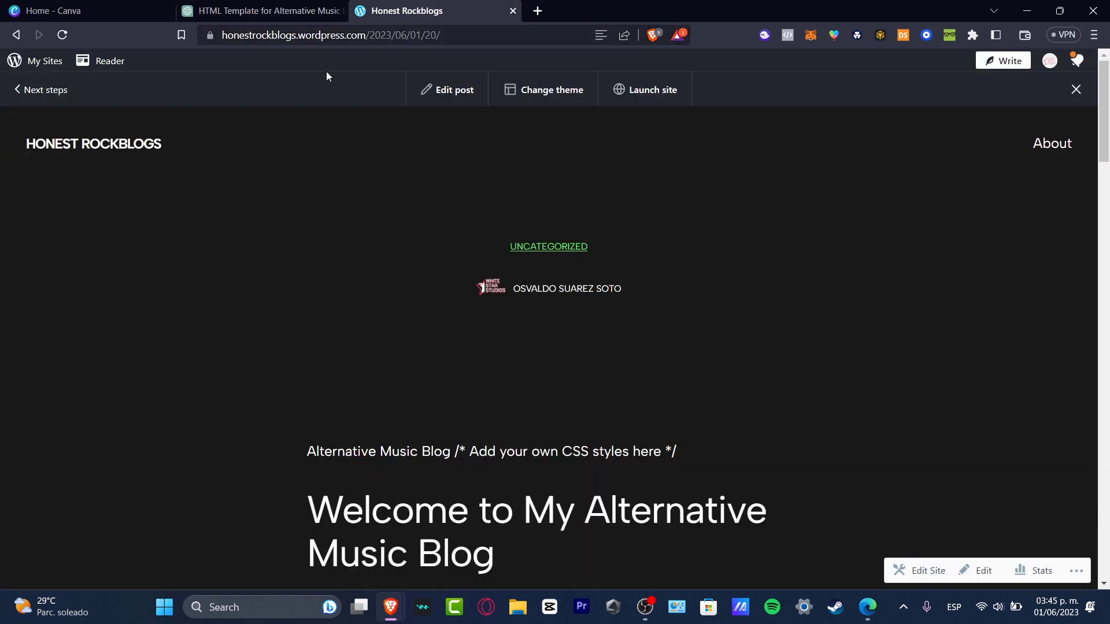
click(32, 63)
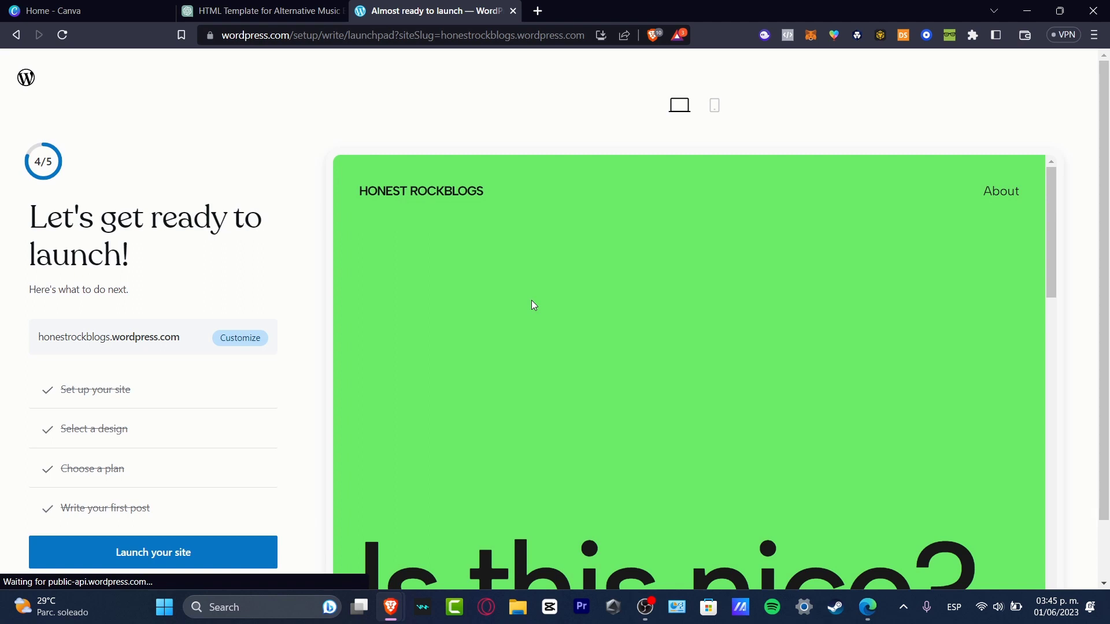
click(231, 554)
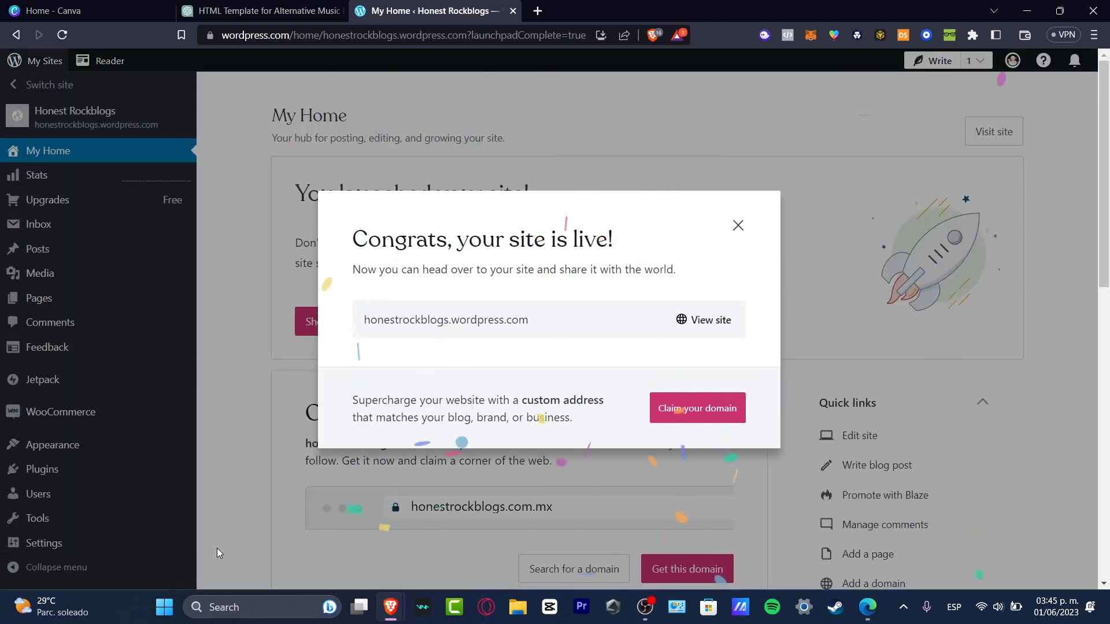
- Start a new post and ask the Jetpack AI assistant to "create an intro for my blog about alternative music adding a youtube video and some reference images"
mouse_move(391, 607)
click(475, 527)
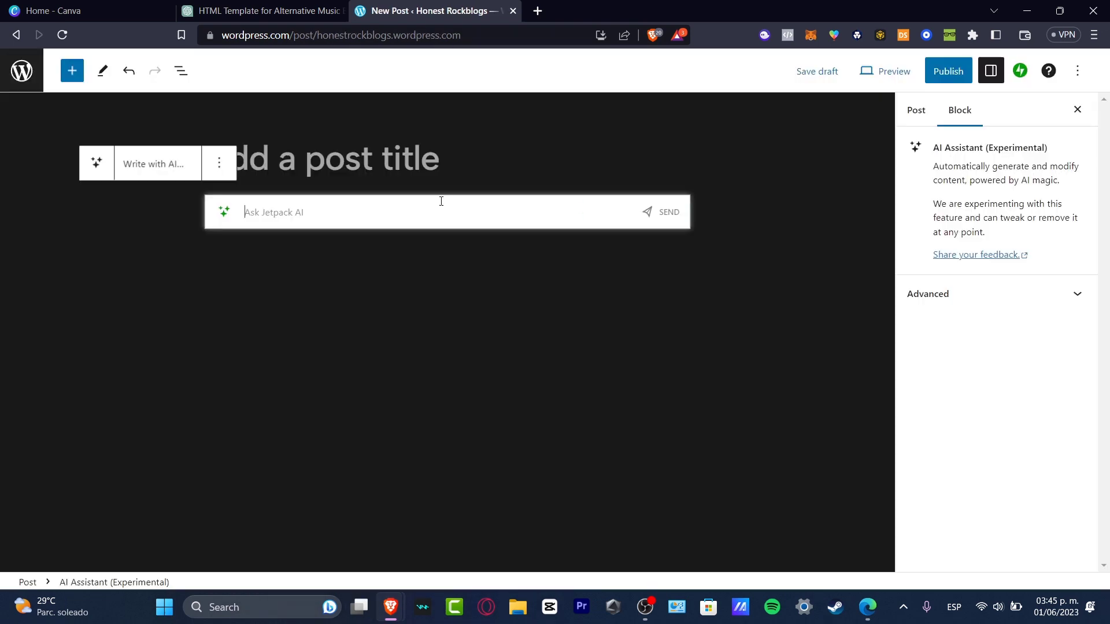
text(create )
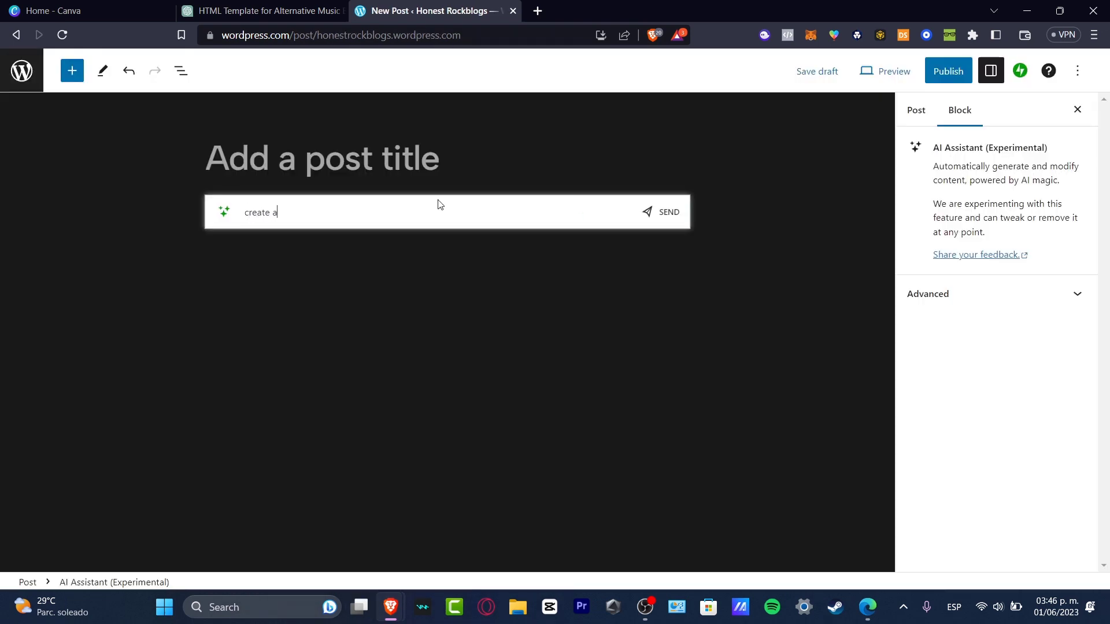
text(a)
text(n intro about my blog that)
key(BackSpace)
key(BackSpace)
key(BackSpace)
key(BackSpace)
key(BackSpace)
key(BackSpace)
key(BackSpace)
key(BackSpace)
key(BackSpace)
key(BackSpace)
key(BackSpace)
key(BackSpace)
key(BackSpace)
key(BackSpace)
key(BackSpace)
key(BackSpace)
key(BackSpace)
key(BackSpace)
text(for my blog about alternative music adding a youtube video and some reference images)
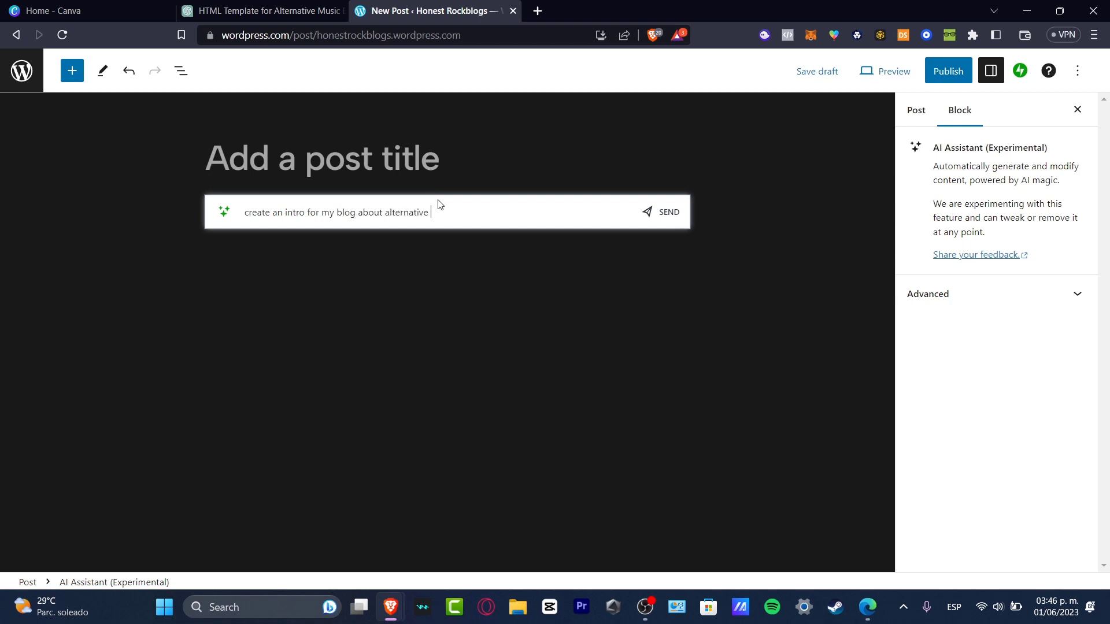
click(652, 221)
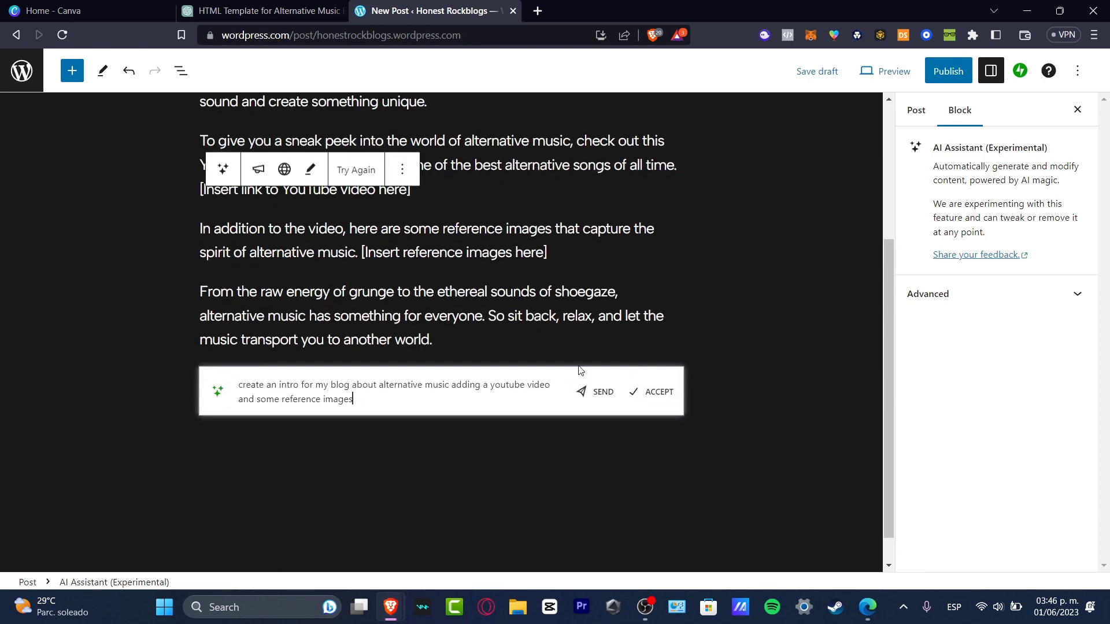
- Accept the AI-generated intro text into the post
click(647, 388)
scroll(491, 289, down, 3)
scroll(474, 254, up, 3)
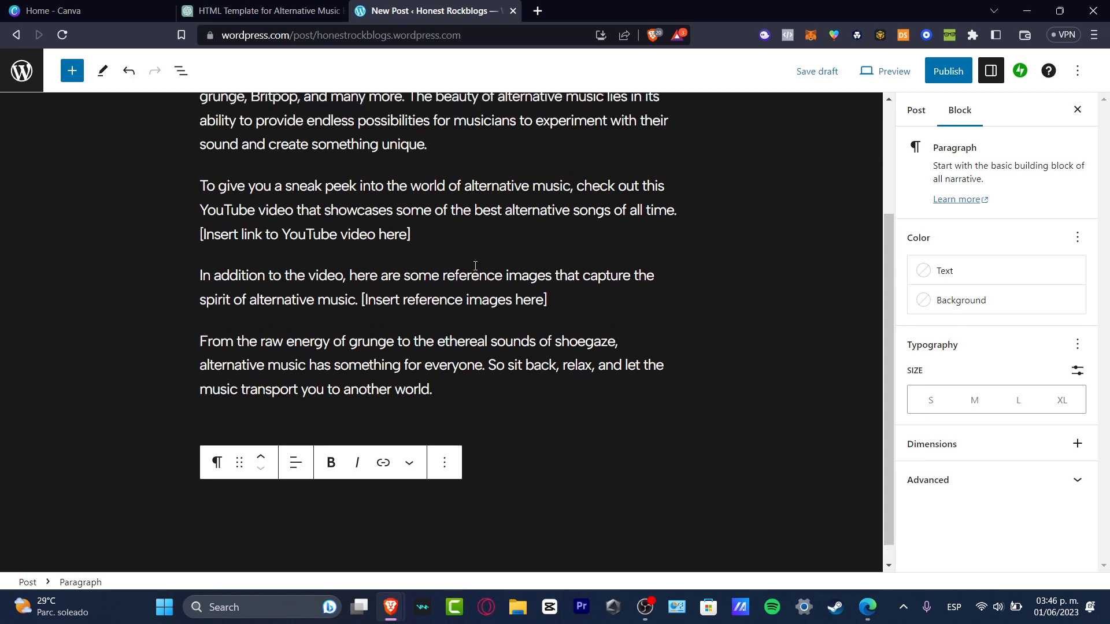
click(509, 255)
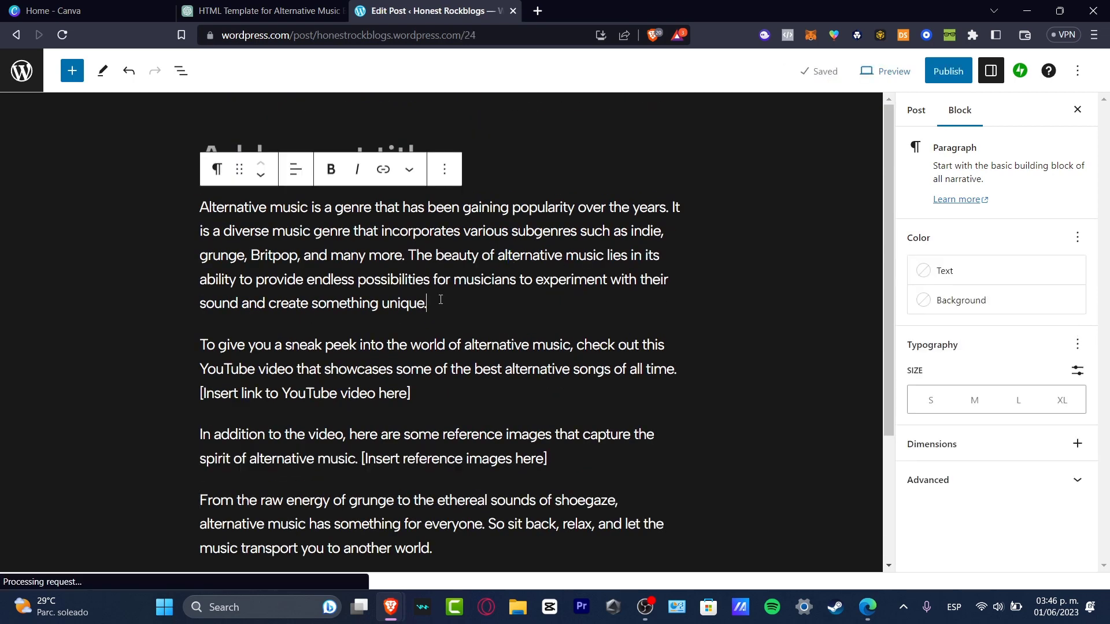
- Remove the "[Insert link to YouTube video here]" placeholder from the second paragraph
click(429, 393)
triple_click(398, 390)
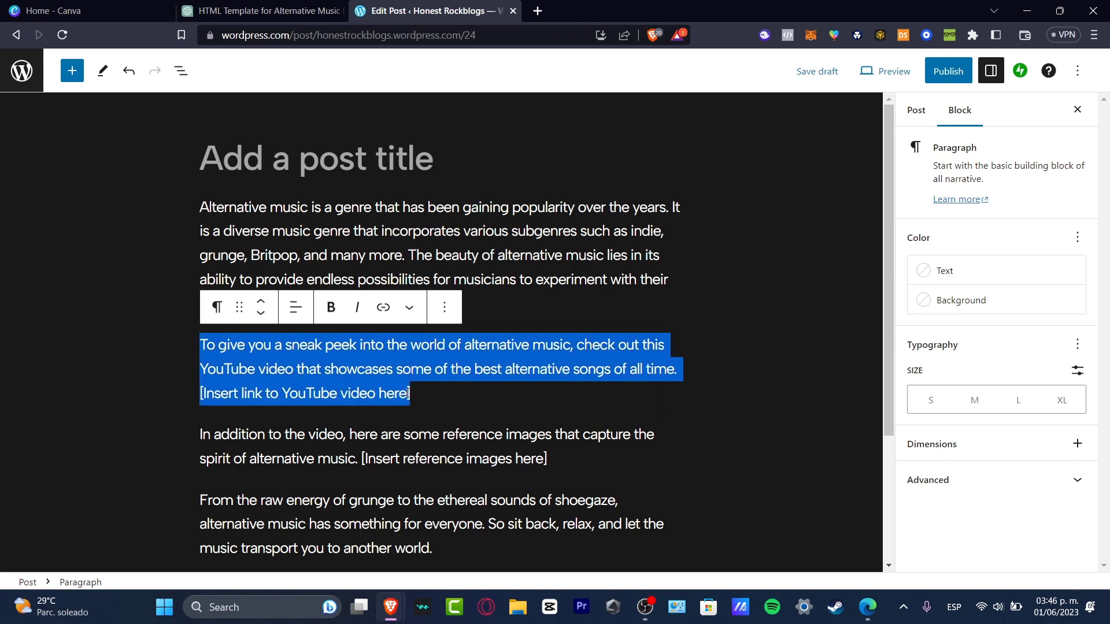
click(400, 394)
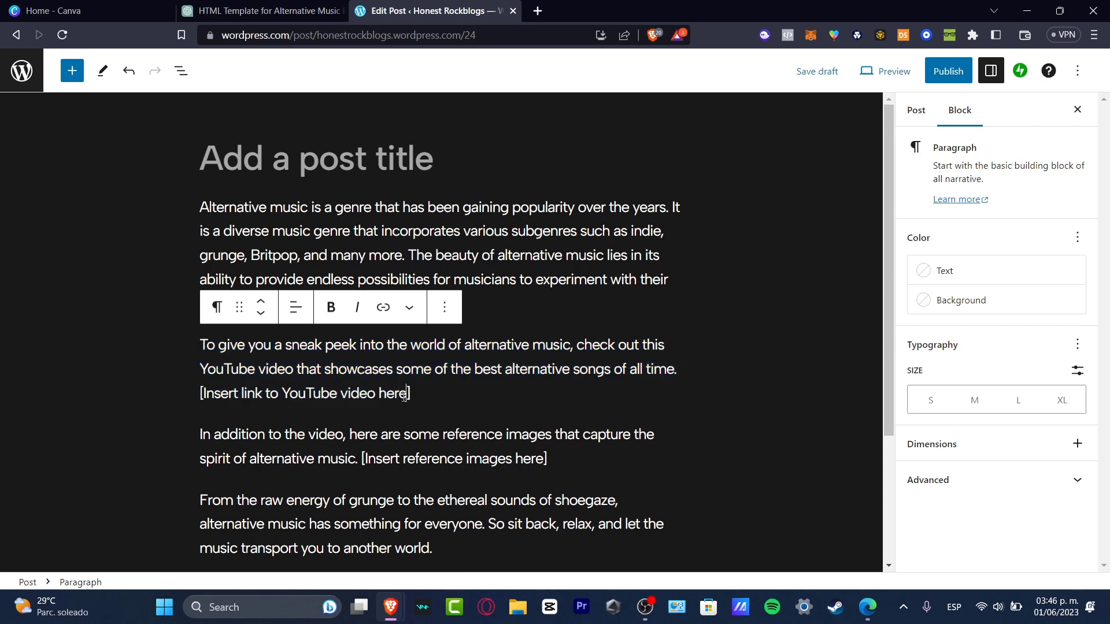
drag(405, 395, 211, 399)
key(BackSpace)
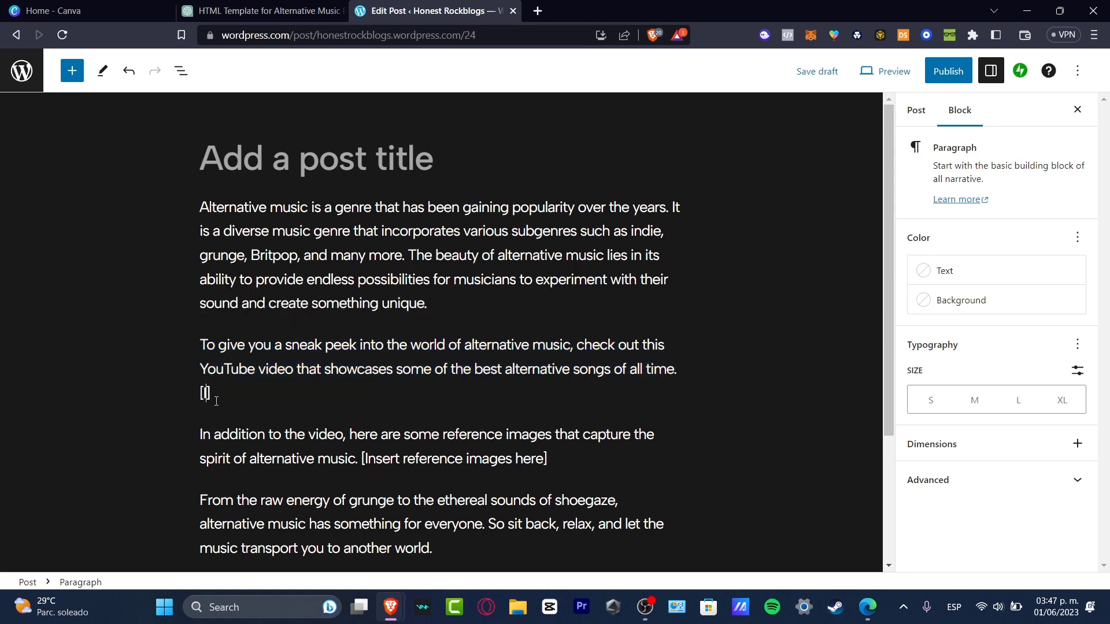
text(https://www.youtube.com/watch?v=kXYiU_JCYtU&list=PL6Lt9pIllRZ31IJ9ZHuzkR5A3xesae2pk)
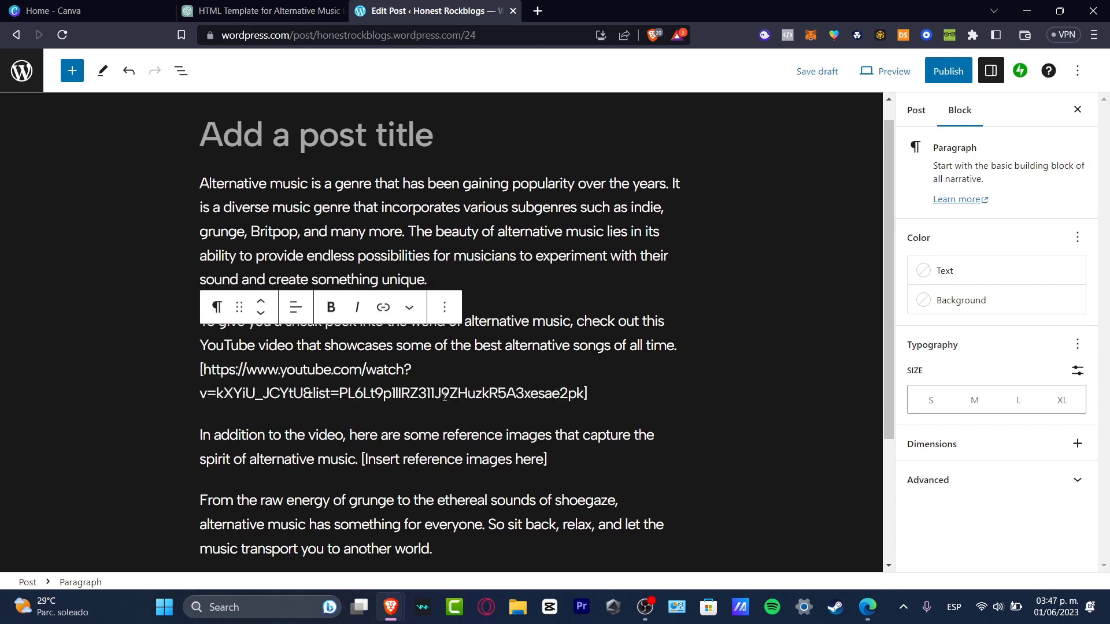
double_click(572, 394)
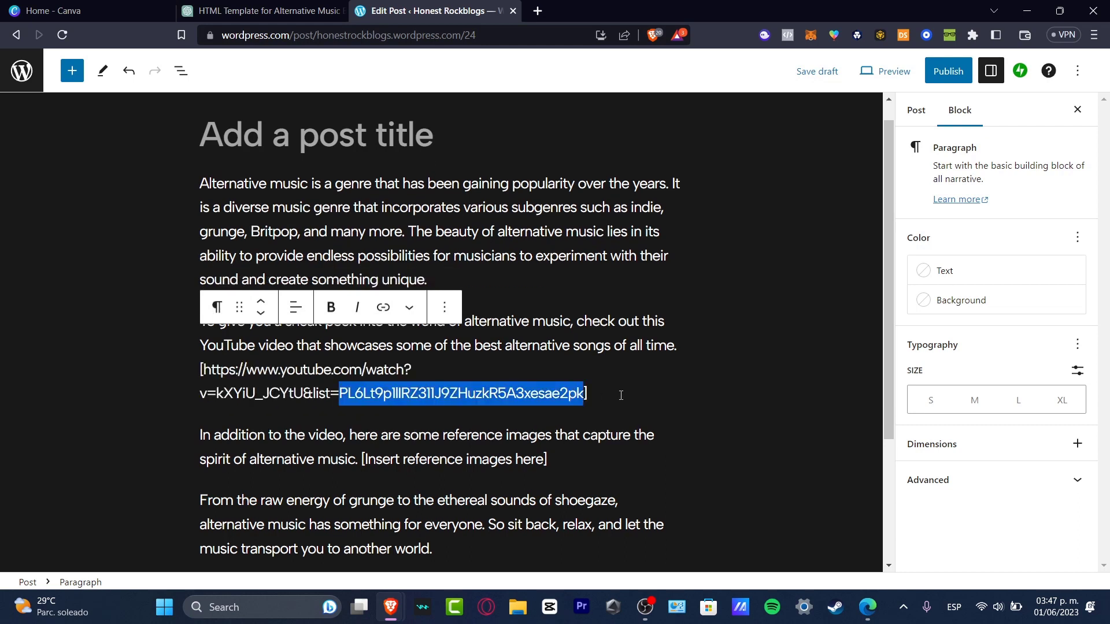
drag(621, 395, 204, 371)
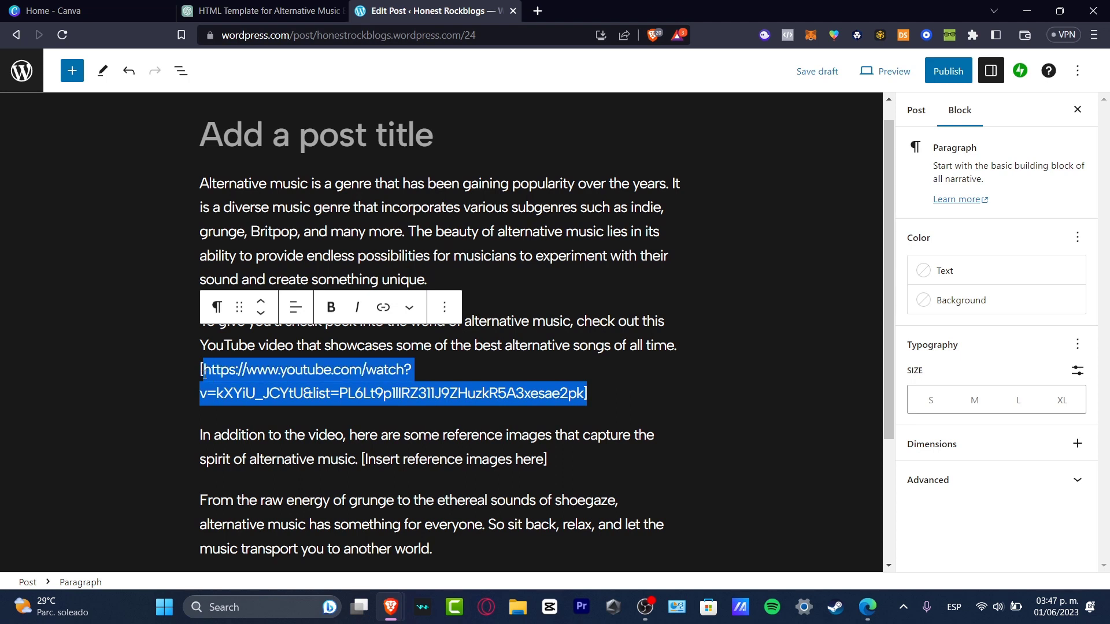
key(BackSpace)
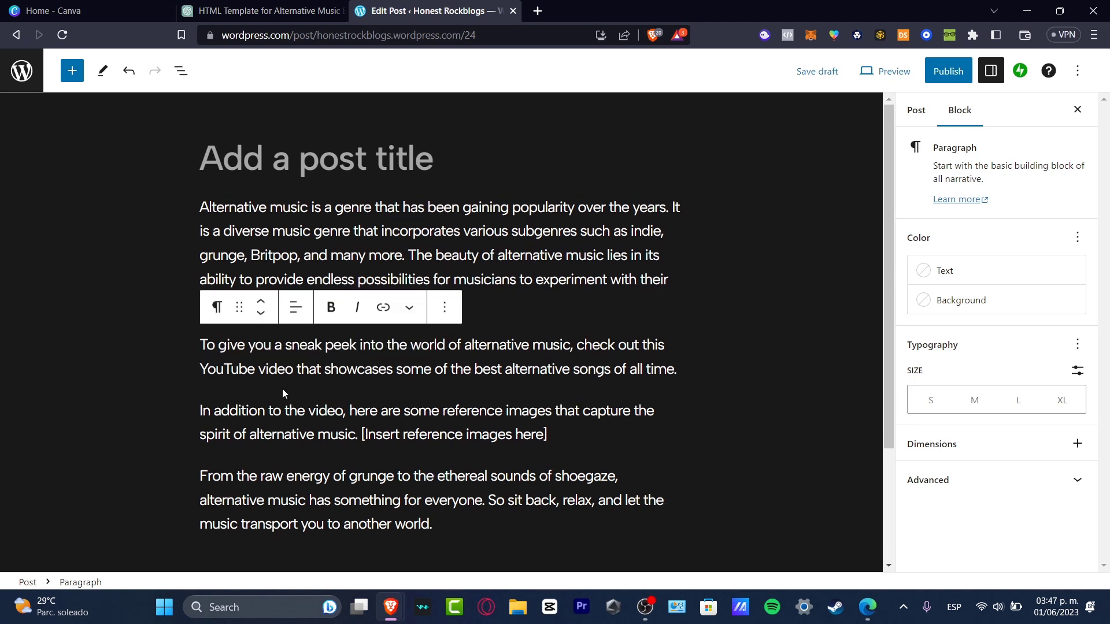
- Insert a YouTube embed block below the second paragraph and embed the copied video link
click(341, 389)
click(688, 369)
click(680, 369)
key(Return)
key(Return)
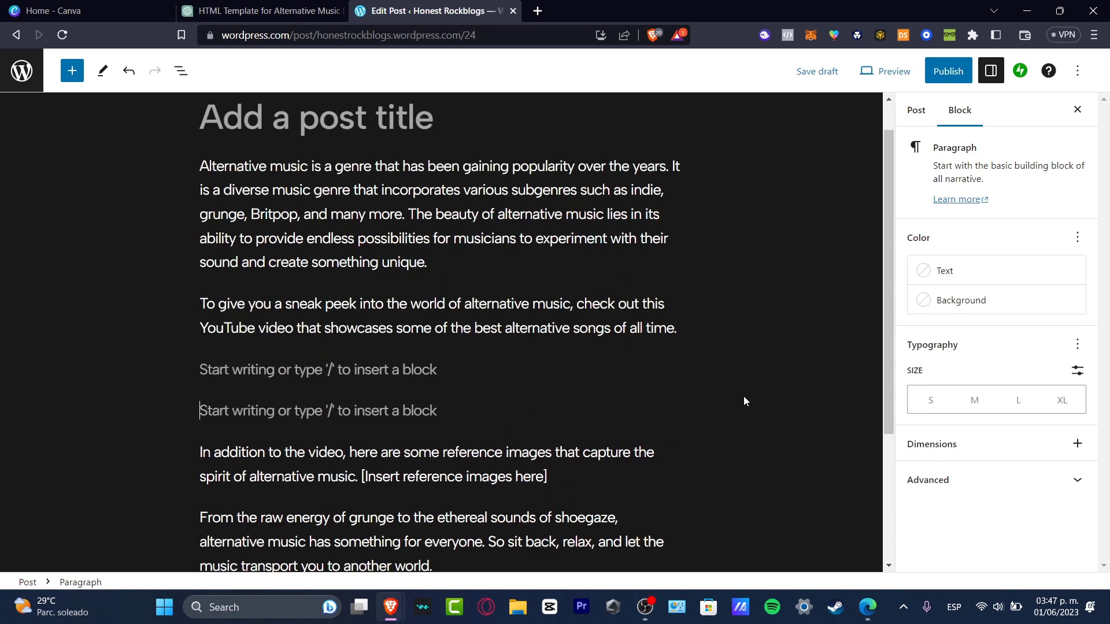
click(675, 367)
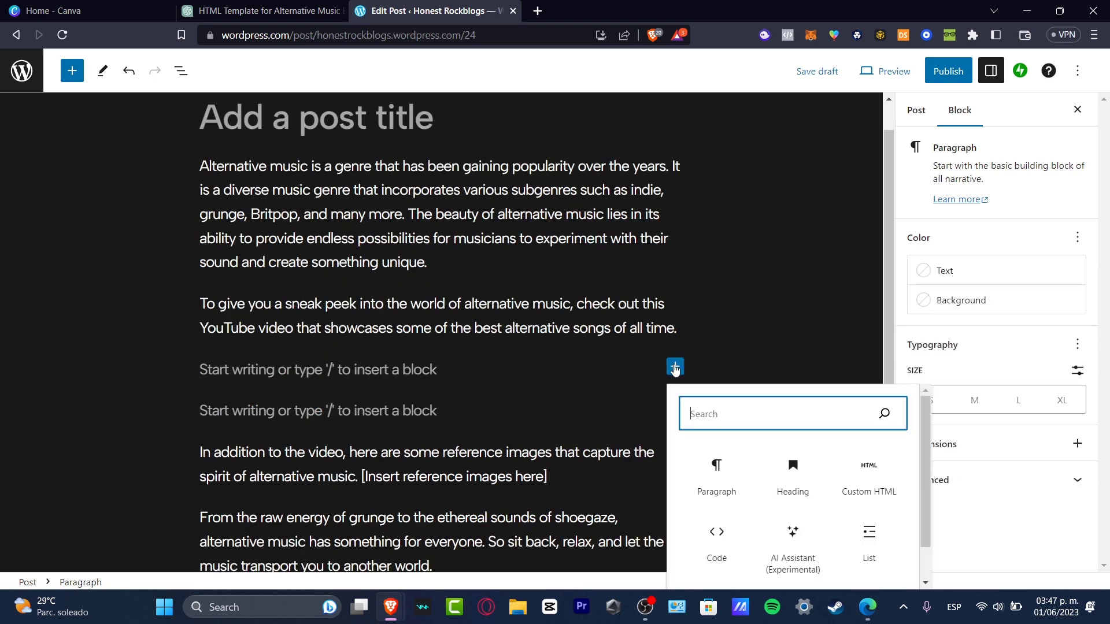
text(video)
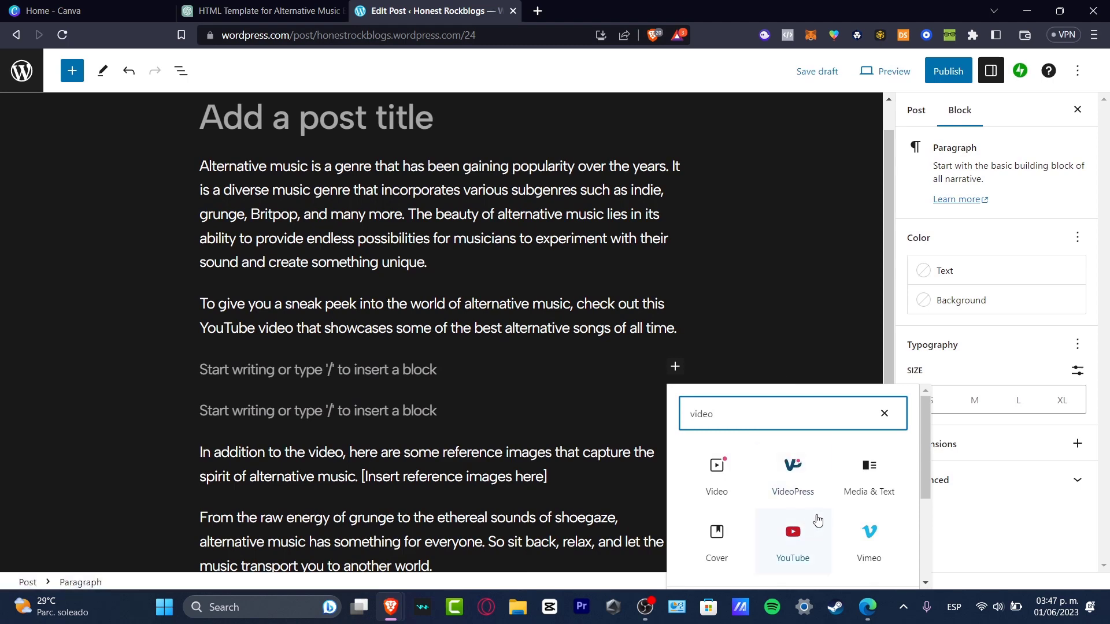
click(802, 527)
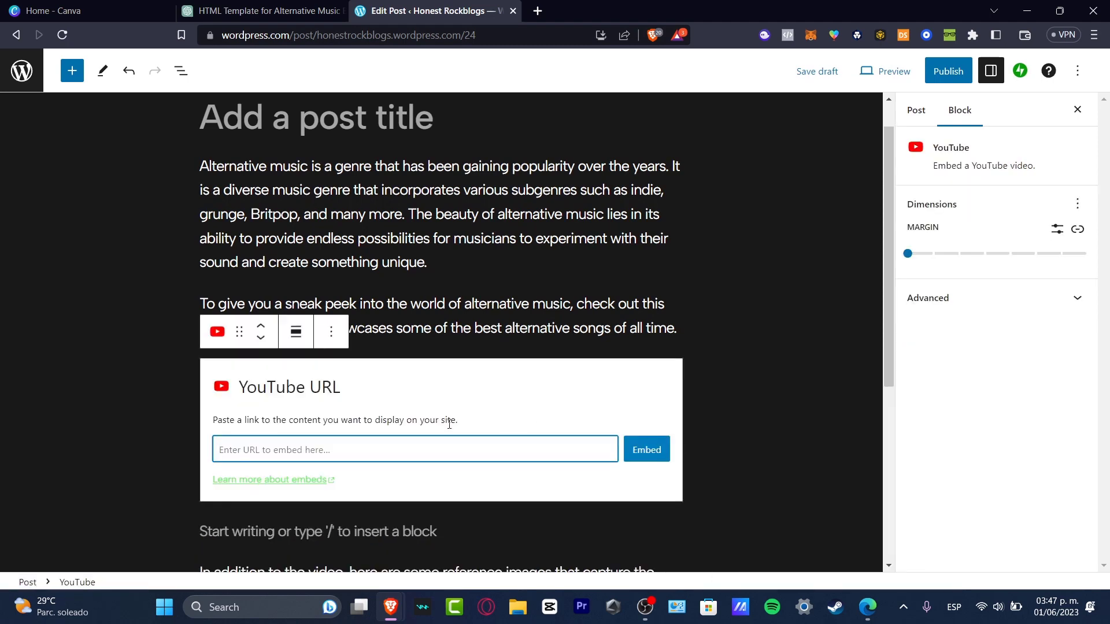
text(https://www.youtube.com/watch?v=kXYiU_JCYtU&list=PL6Lt9p1lIRZ311J9ZHuzkR5A3xesae2pk)
click(638, 453)
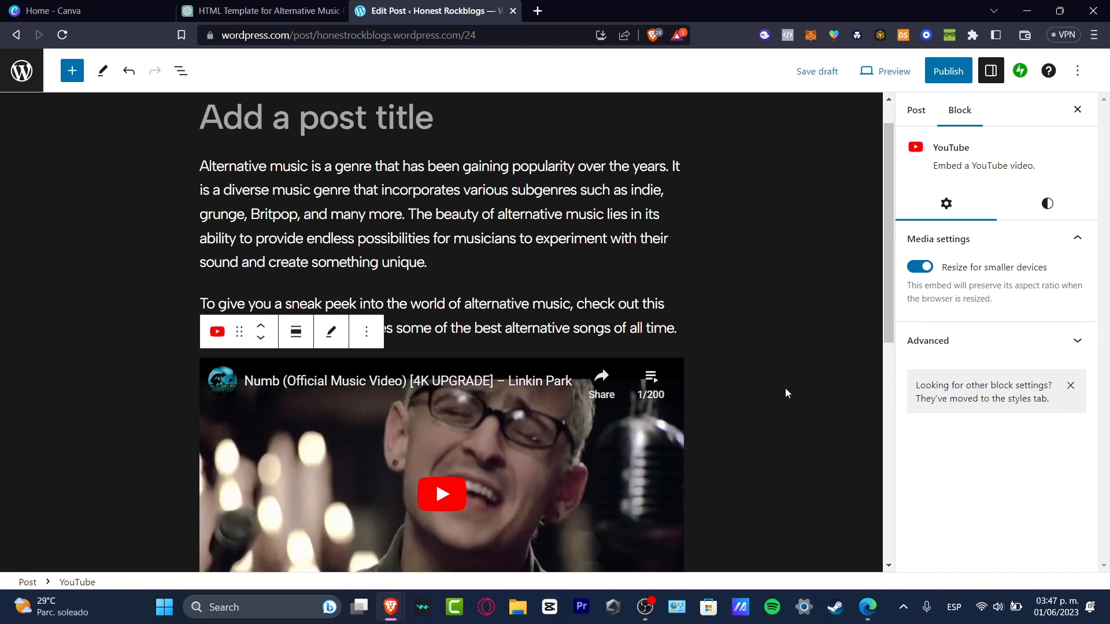
- Title the post "Alternative Rock 2023"
click(421, 112)
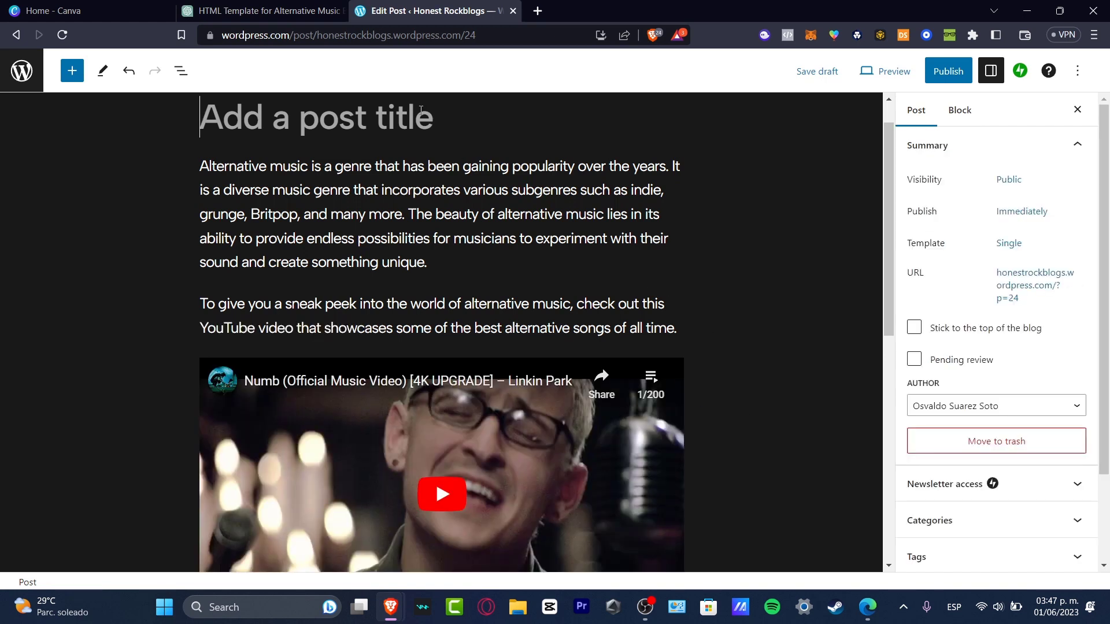
text(Alternative ROkc)
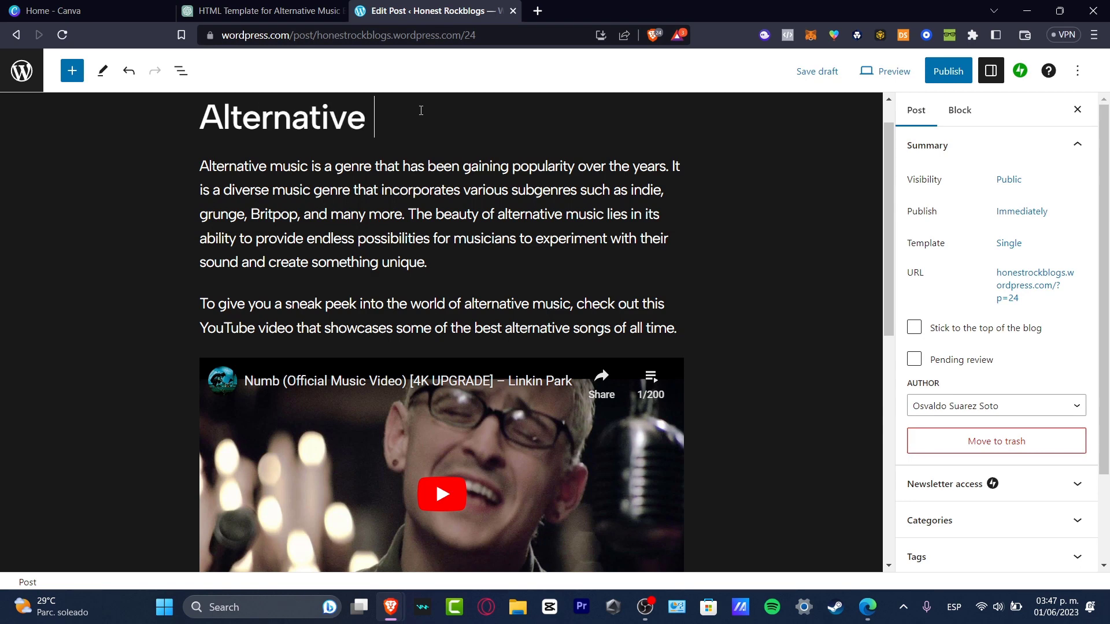
key(BackSpace)
key(BackSpace)
key(BackSpace)
text(ock 2023)
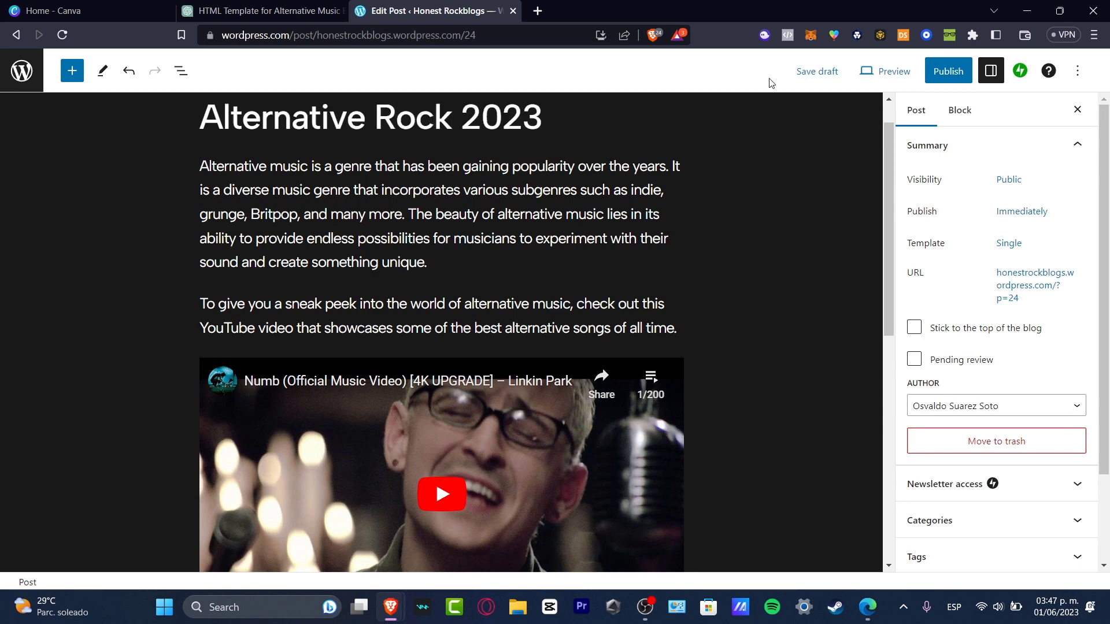
- Publish the post and close the confirmation dialog
click(927, 77)
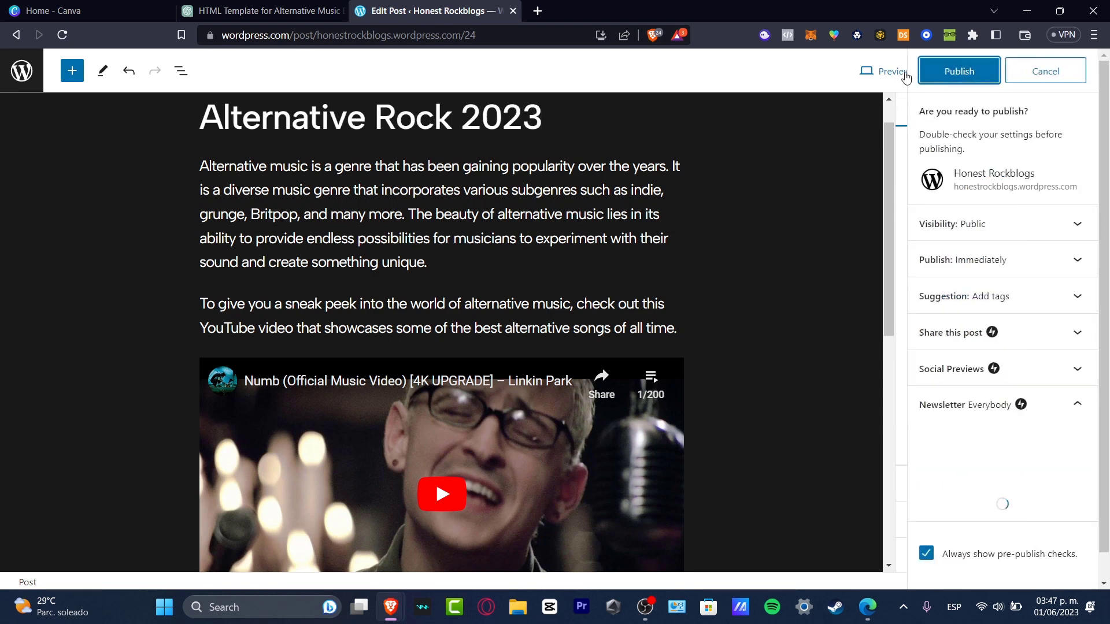
click(927, 77)
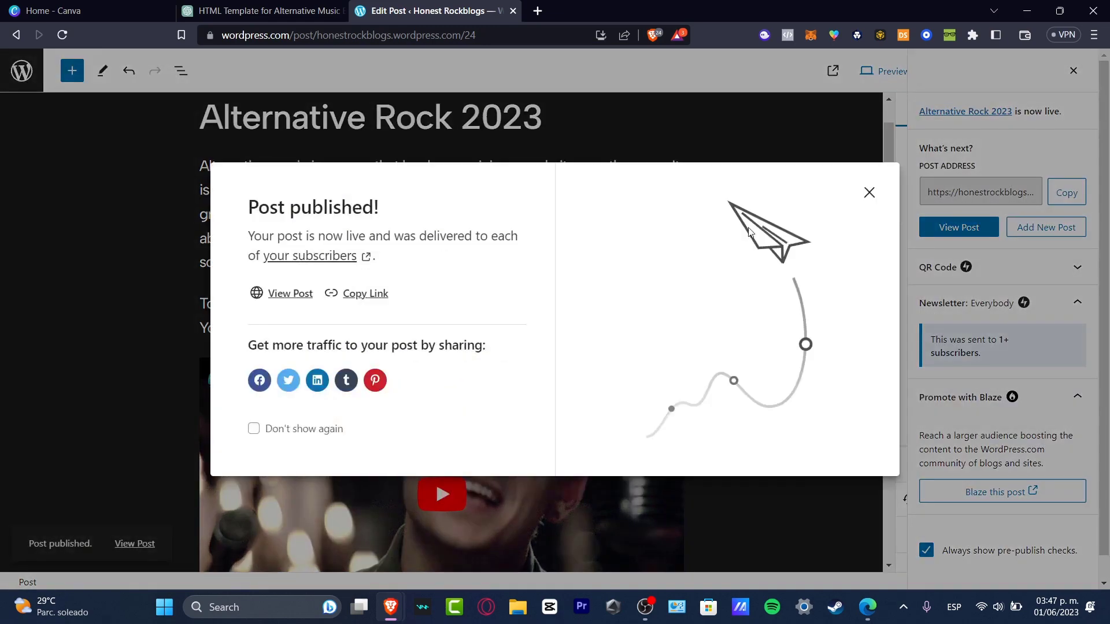
click(869, 193)
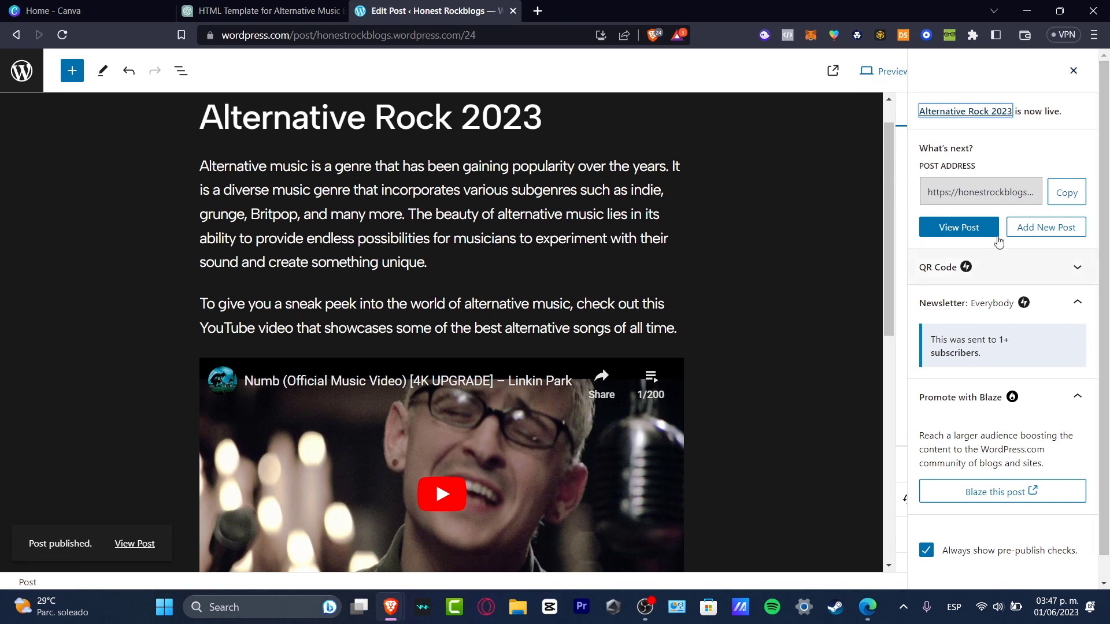
- Open the published post and scroll through it on the live site
click(972, 227)
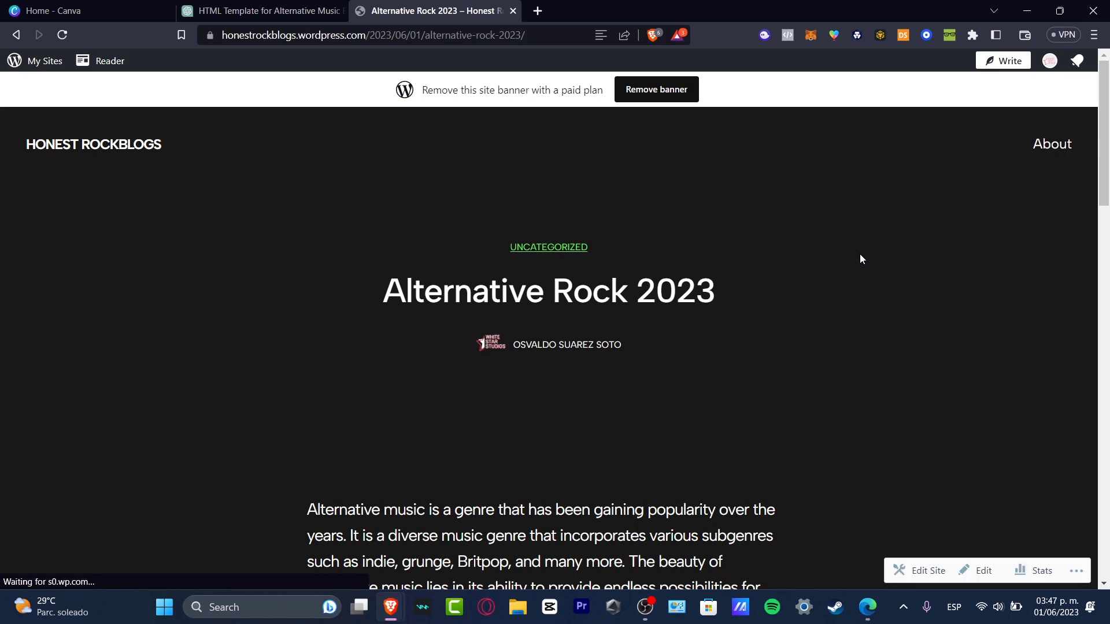
scroll(863, 290, down, 3)
scroll(864, 290, down, 3)
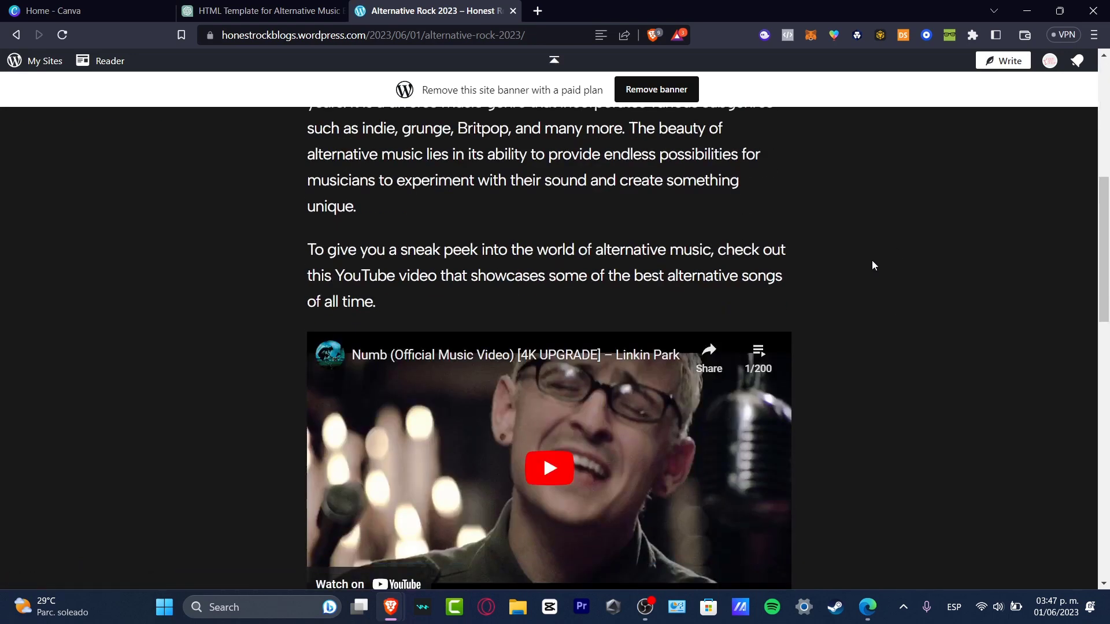
scroll(873, 271, up, 6)
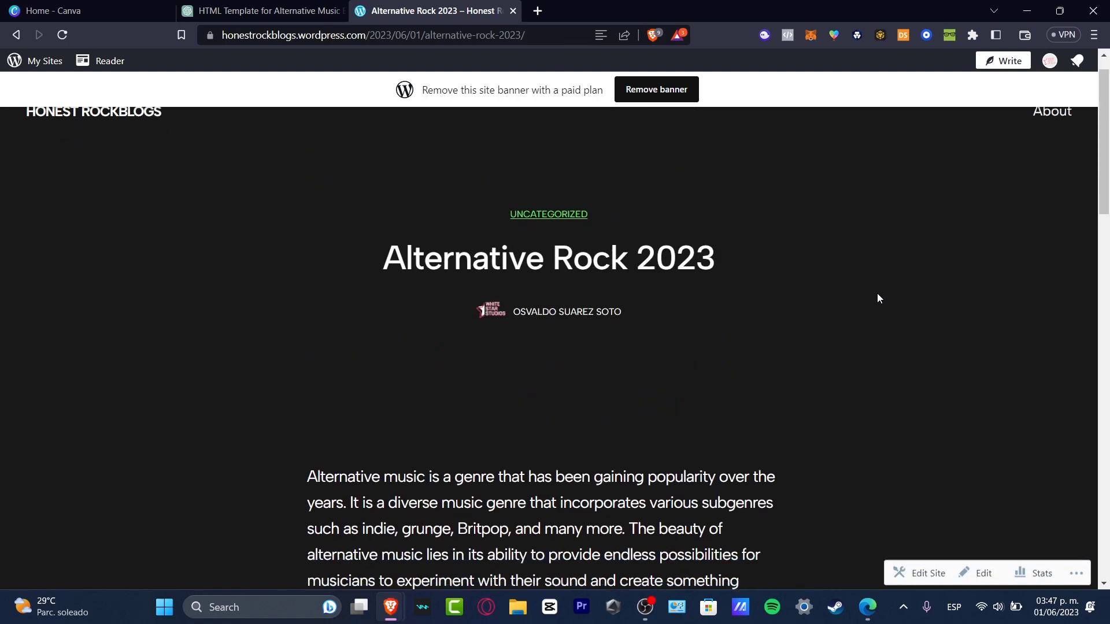
scroll(877, 298, down, 12)
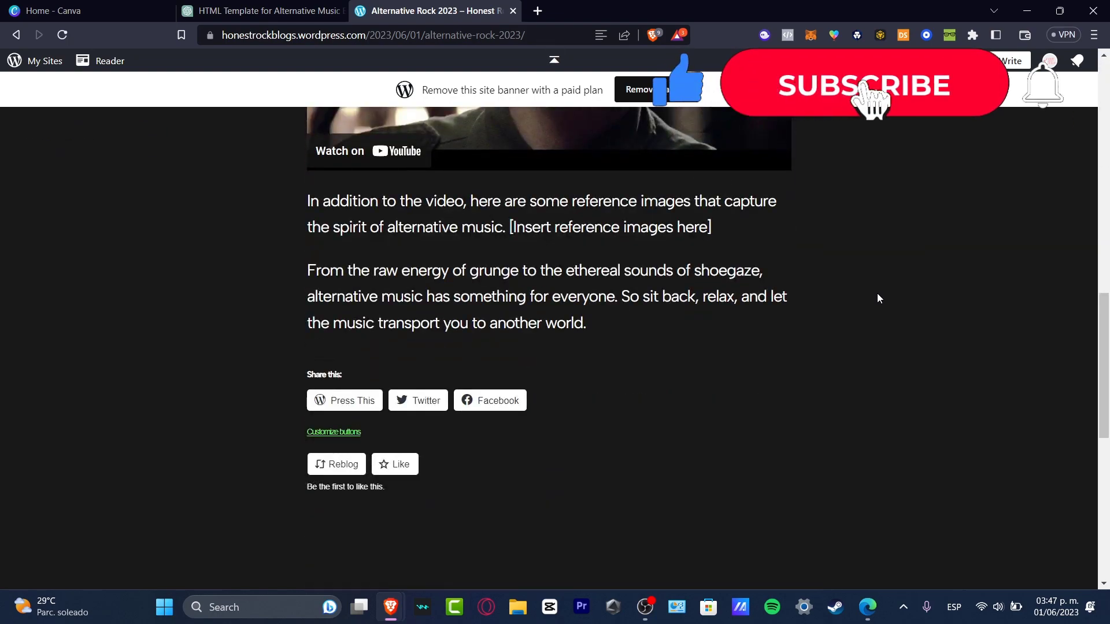
scroll(701, 344, up, 4)
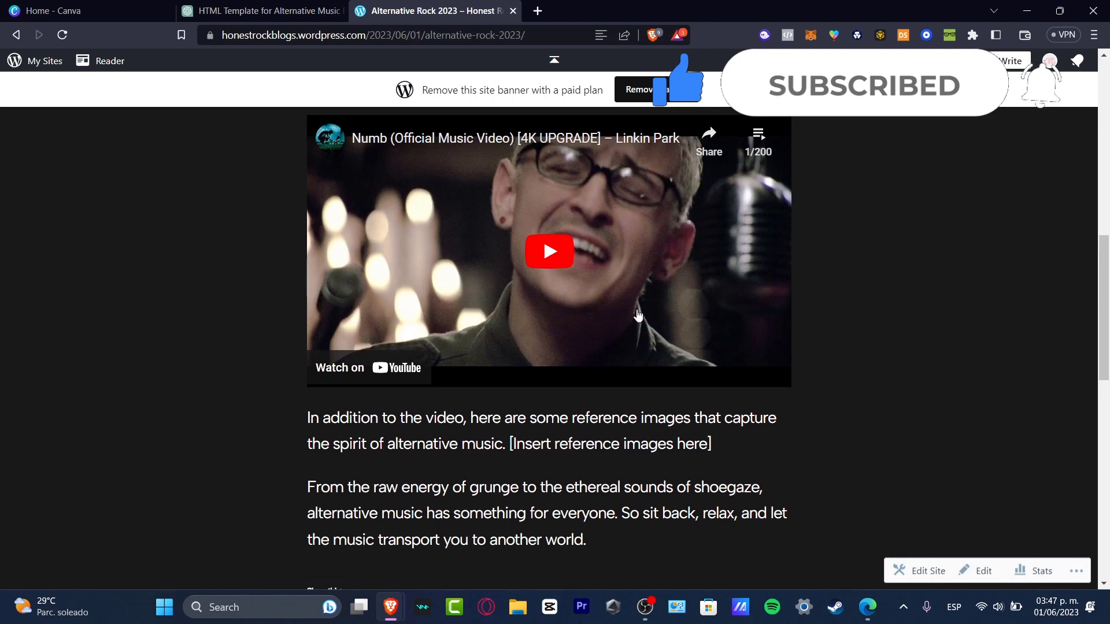